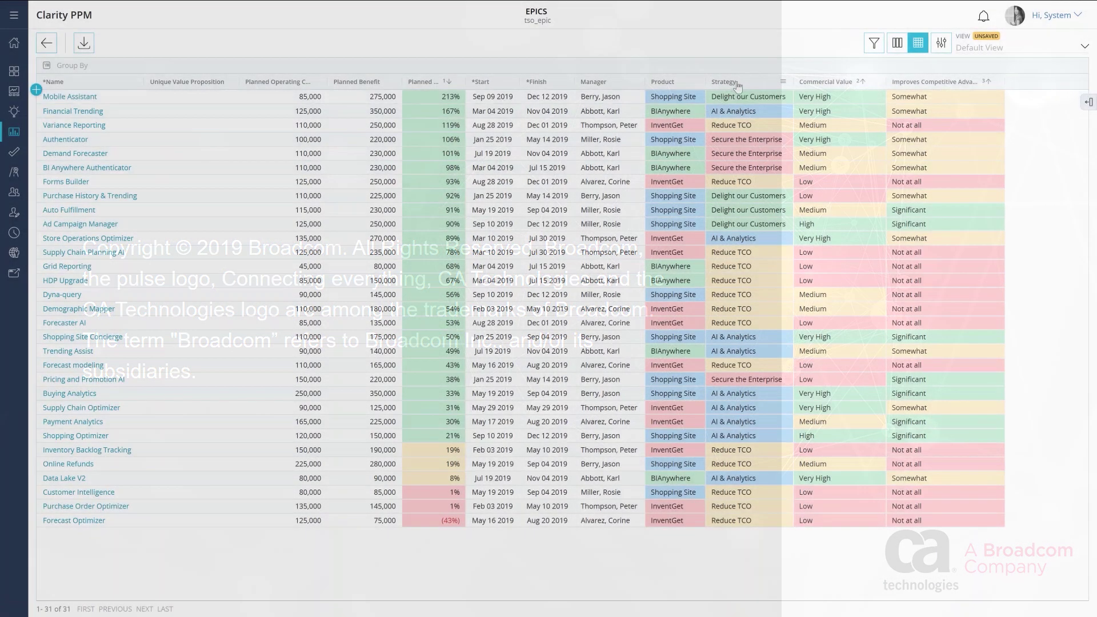
Step: Group the Epics grid by Strategy and expand the AI & Analytics and Delight our Customers groups
left_click_drag(675, 81, 107, 67)
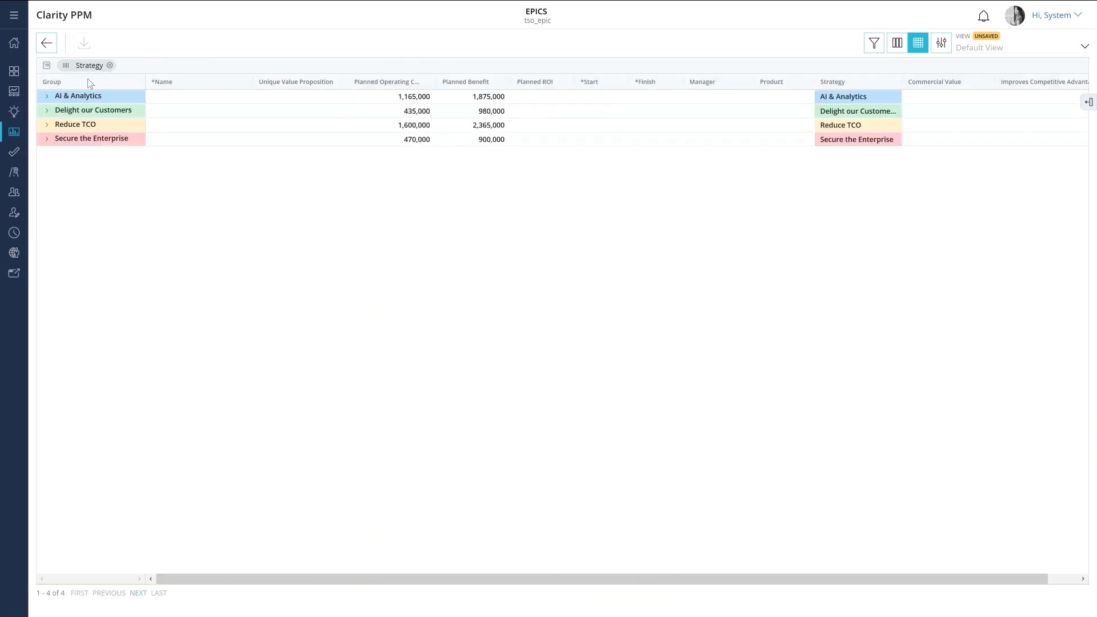
left_click(47, 97)
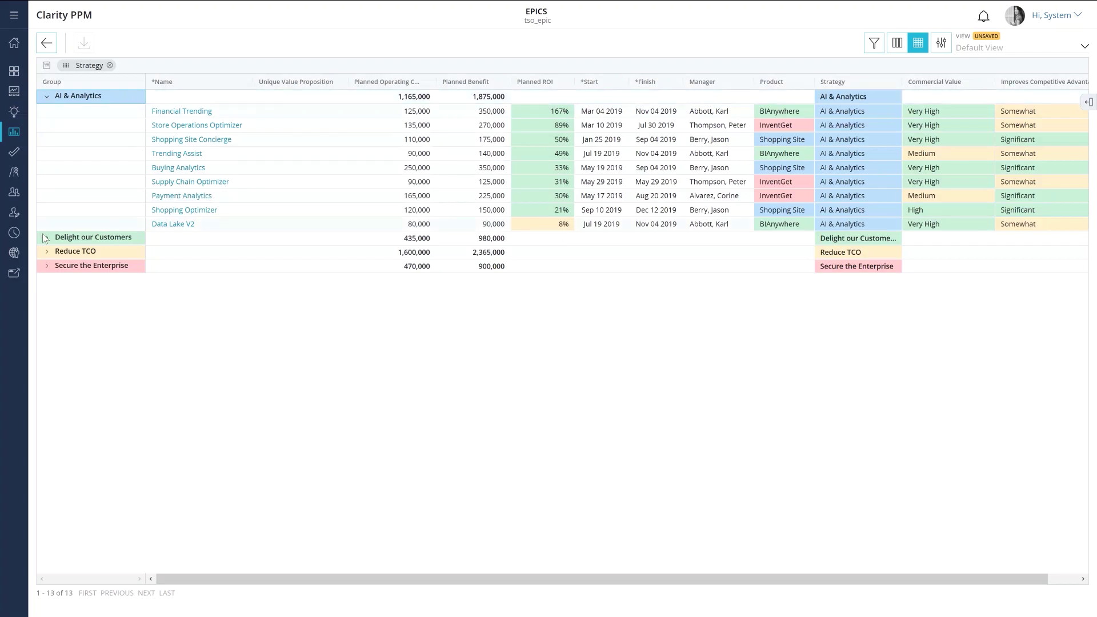
left_click(46, 238)
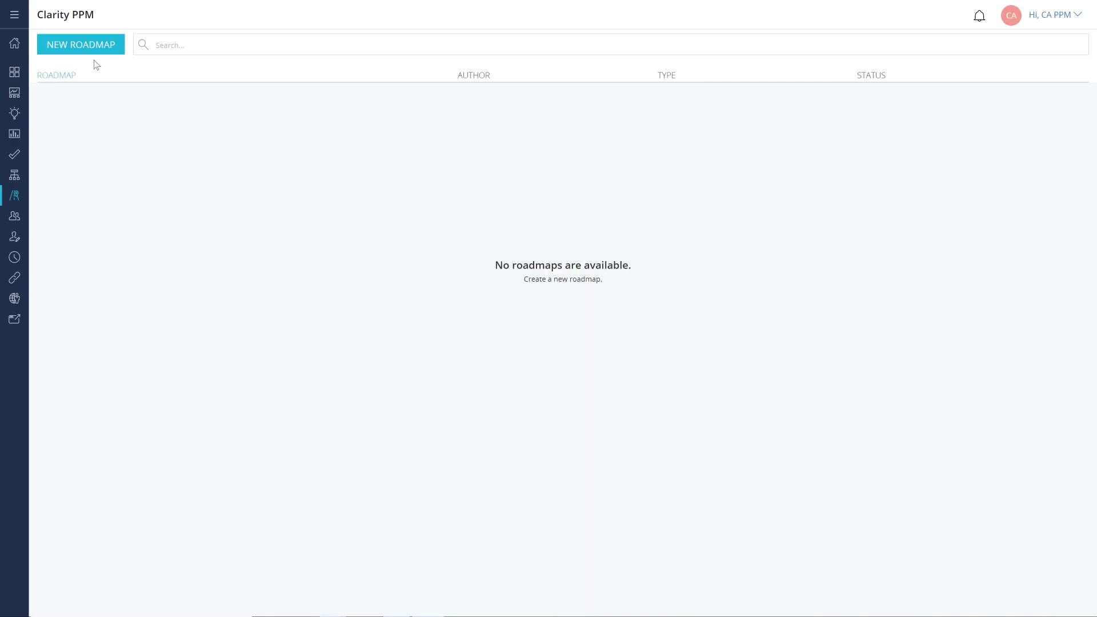
Step: Create a new roadmap named Epic Roadmap starting in 2019 (Current Period)
left_click(97, 50)
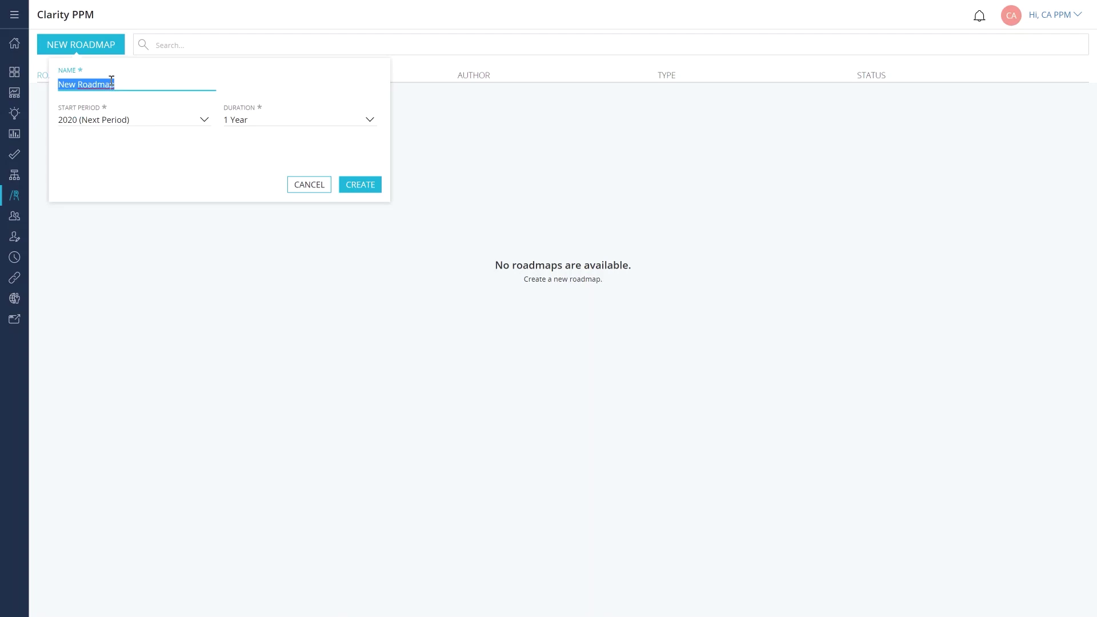
type("Epic")
left_click(204, 125)
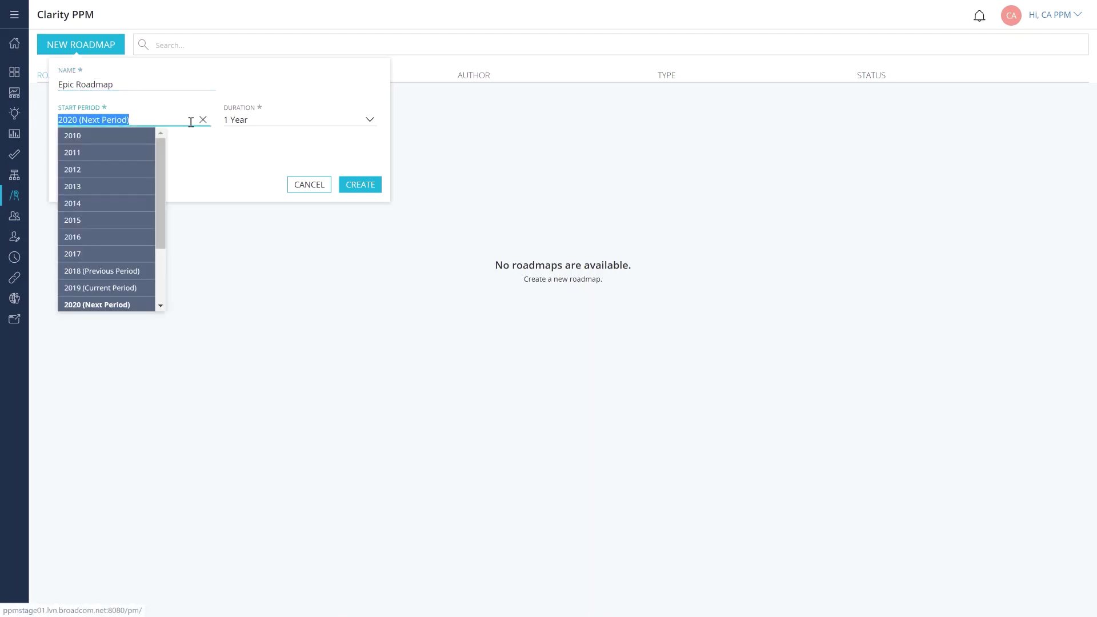
left_click(120, 286)
left_click(188, 181)
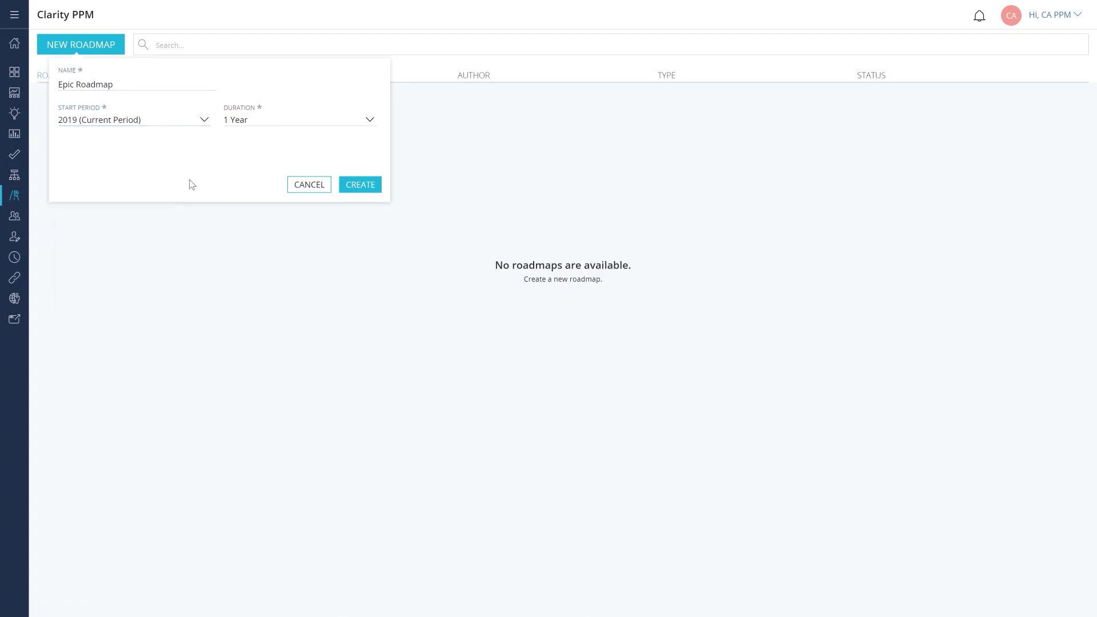
left_click(352, 185)
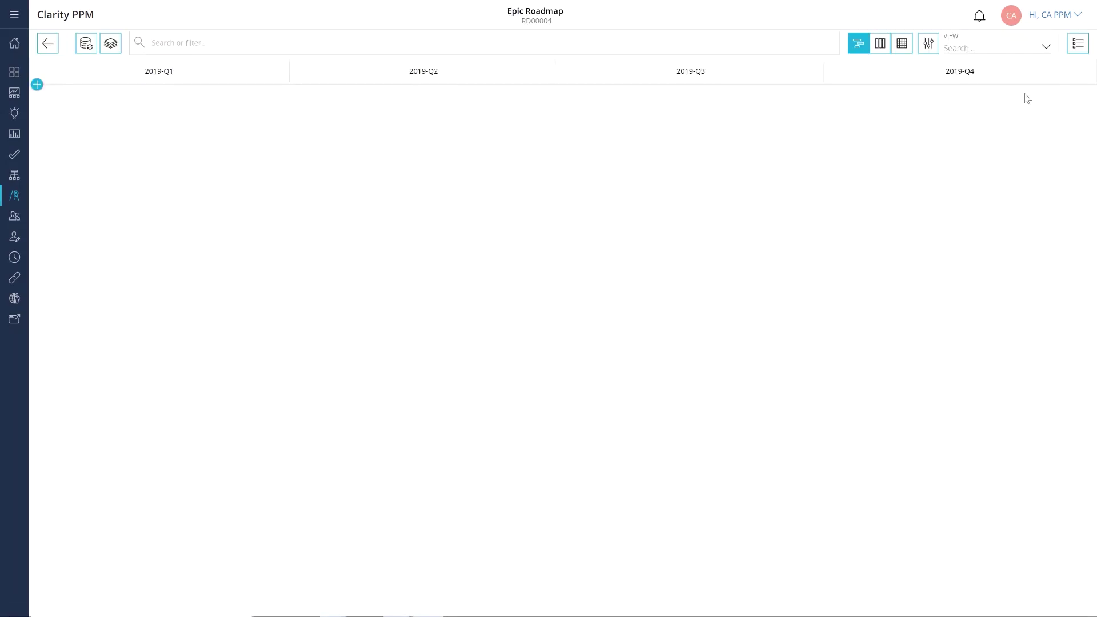
Step: Give the roadmap the description 'Strategy Alignment'
left_click(1077, 46)
left_click(636, 199)
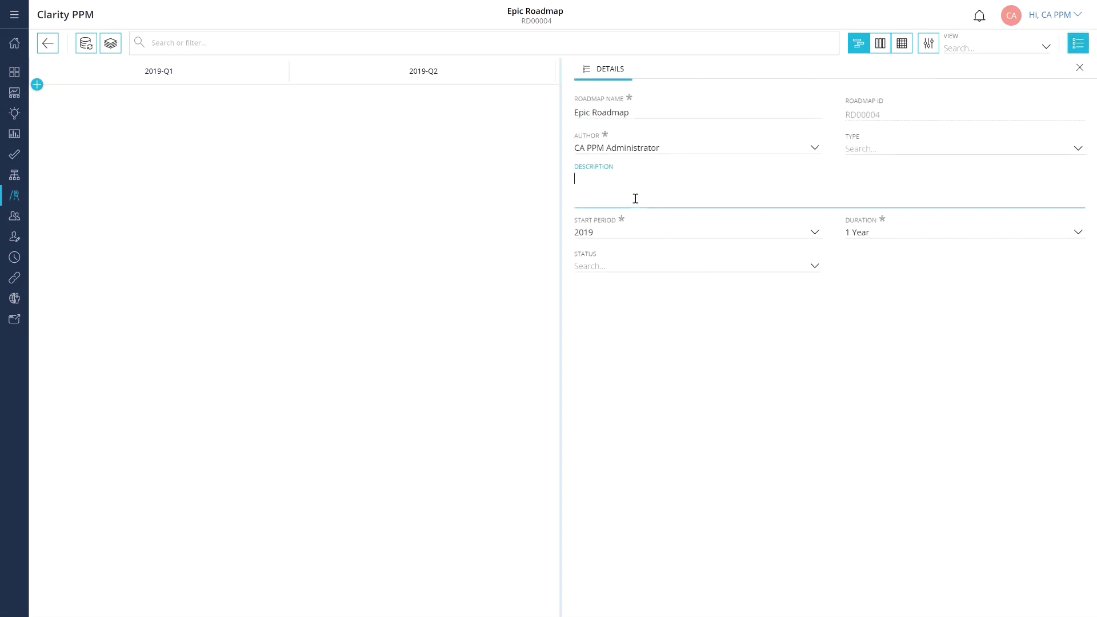
type("Strategy Alignment")
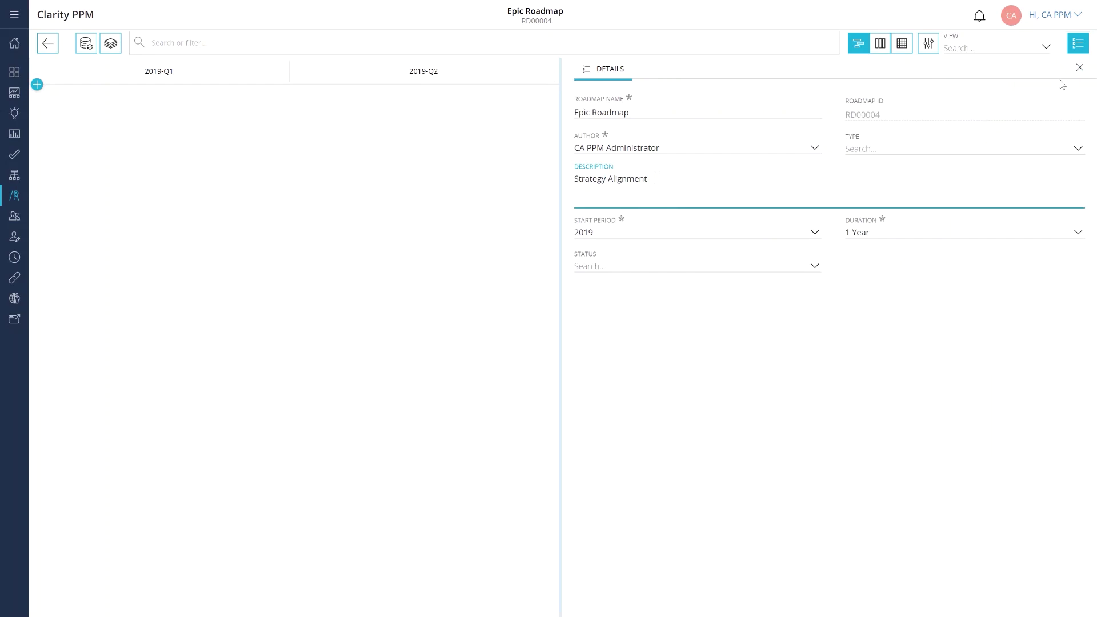
left_click(1080, 68)
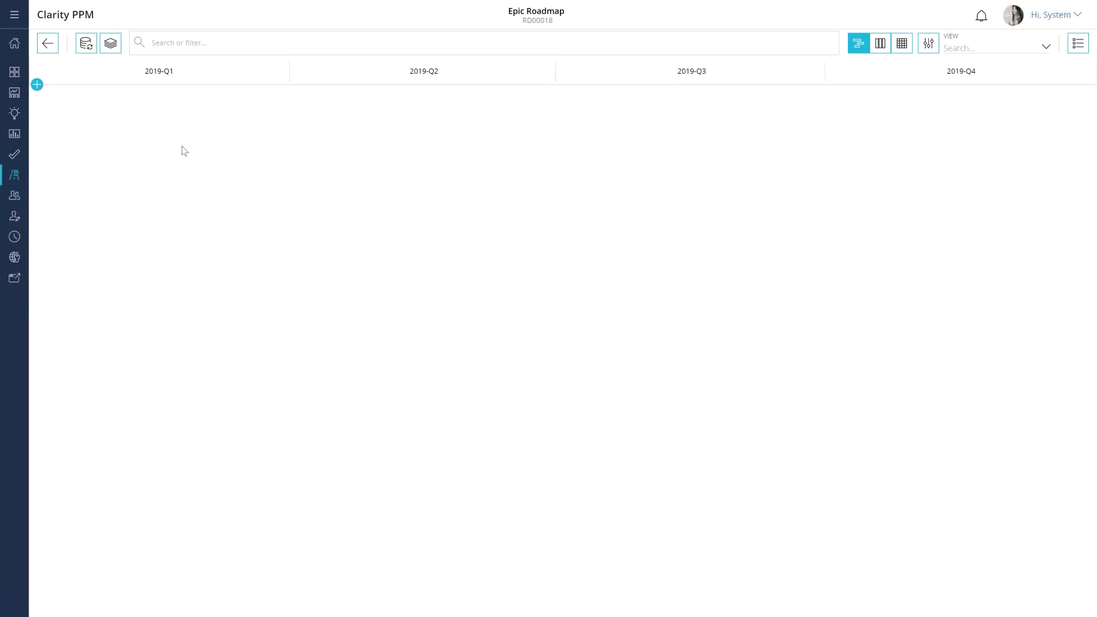
Step: Begin an Import from PPM of Epics into the roadmap
left_click(86, 46)
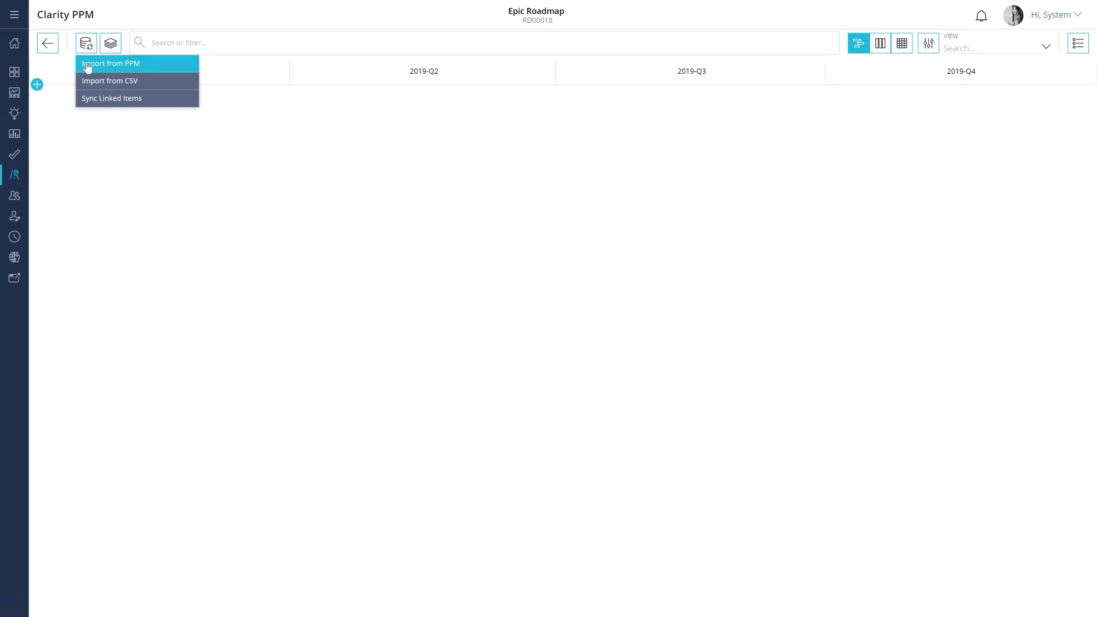
left_click(87, 67)
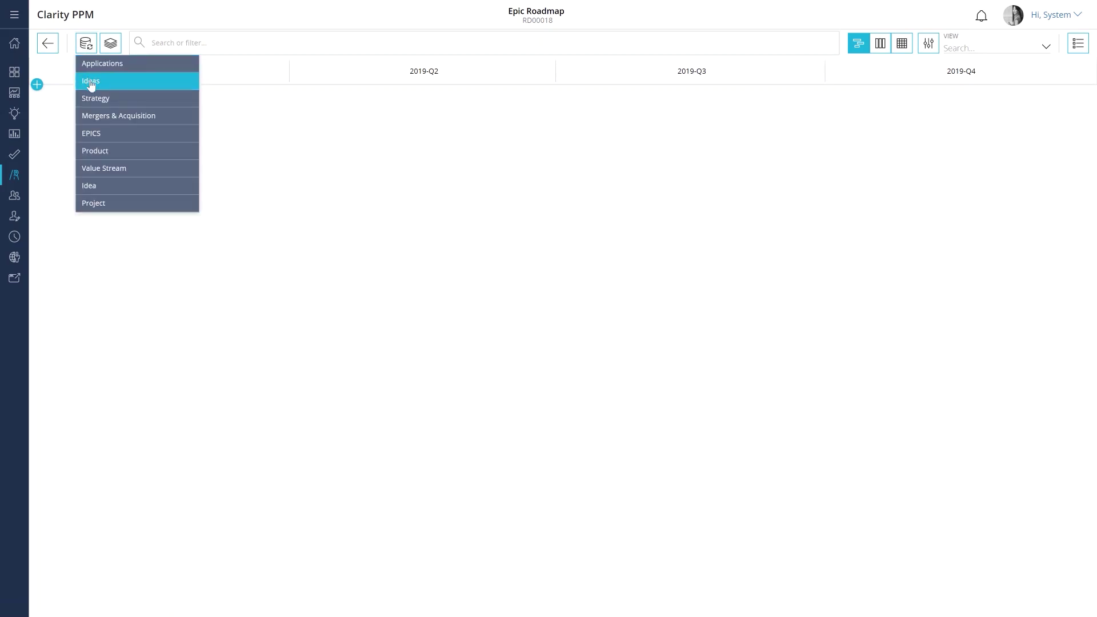
left_click(99, 137)
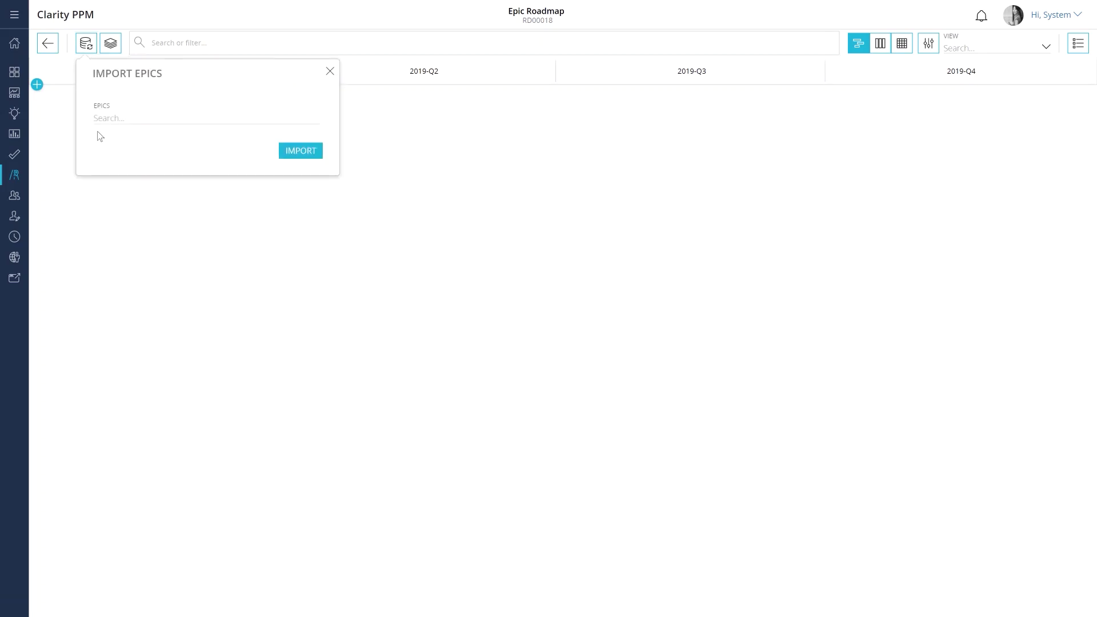
left_click(100, 118)
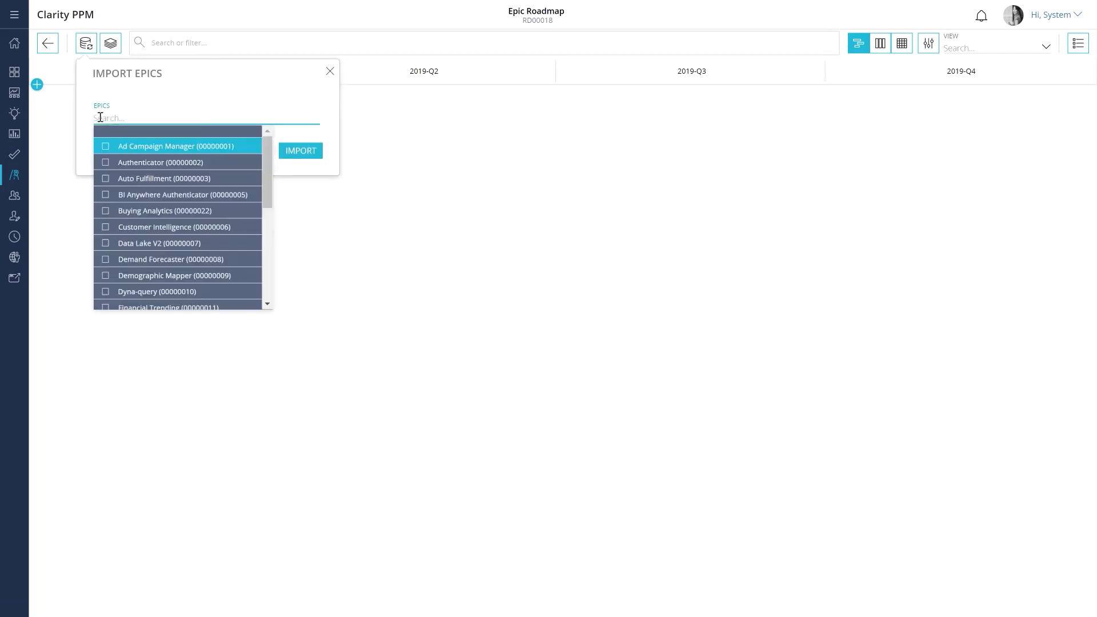
Step: Import nine epics, Ad Campaign Manager through Demographic Mapper, including Authenticator and Data Lake V2
left_click(106, 147)
left_click(105, 162)
left_click(106, 178)
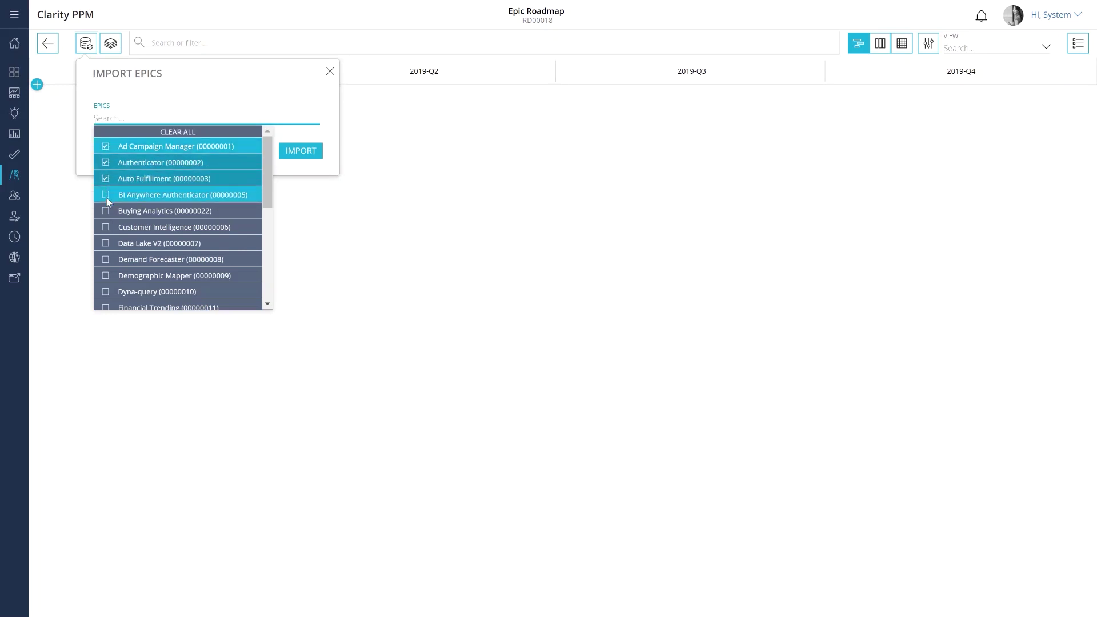
left_click(105, 196)
left_click(105, 212)
left_click(106, 228)
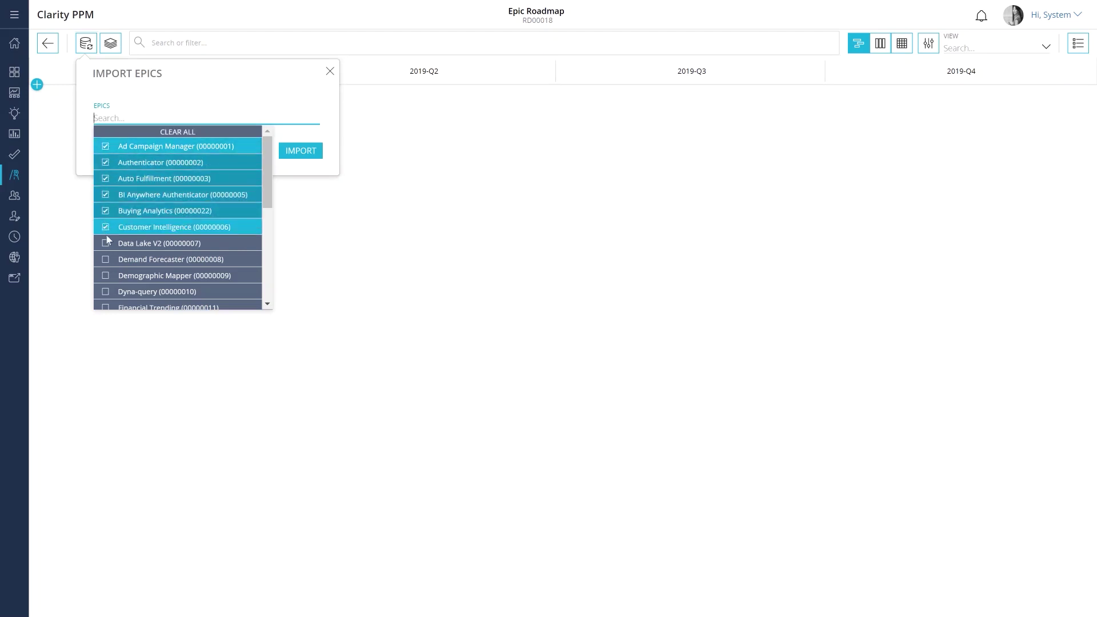
left_click(106, 244)
left_click(105, 260)
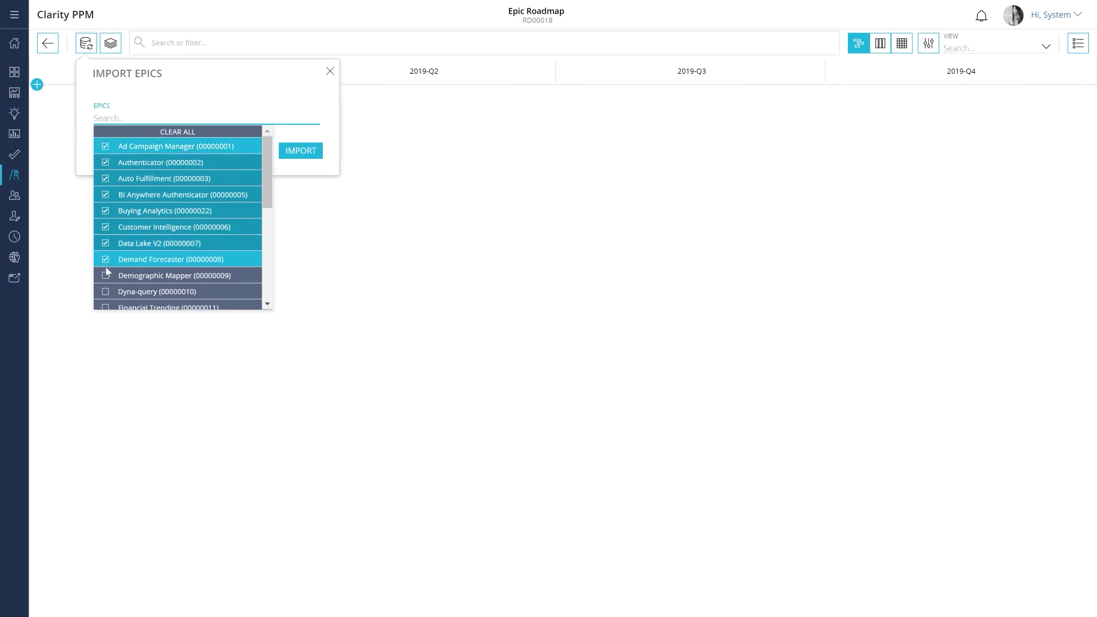
left_click(105, 276)
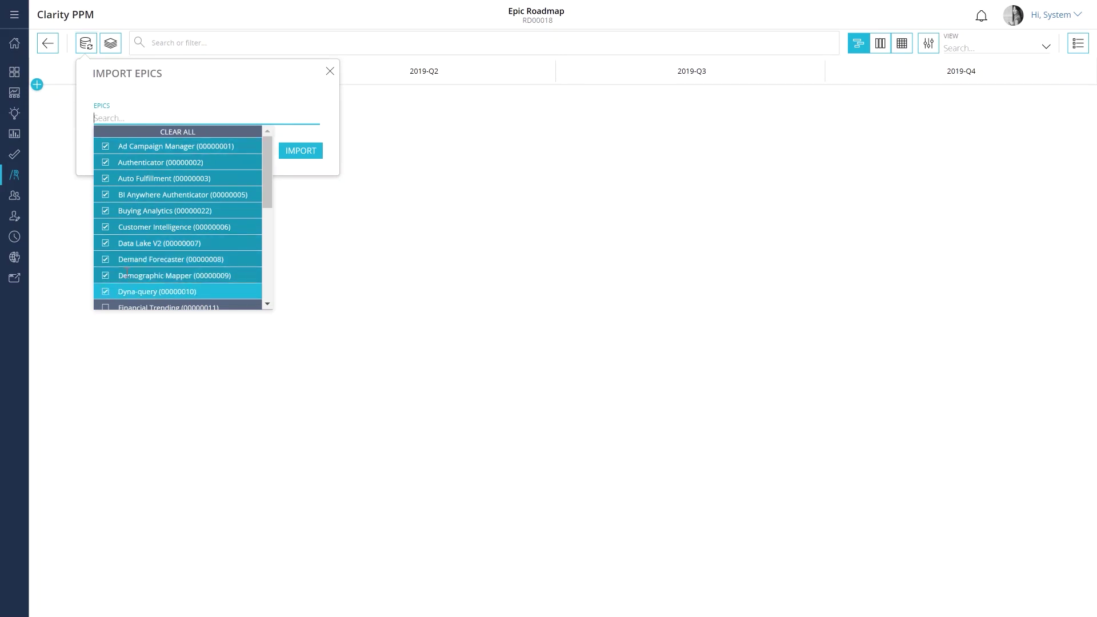
left_click(290, 154)
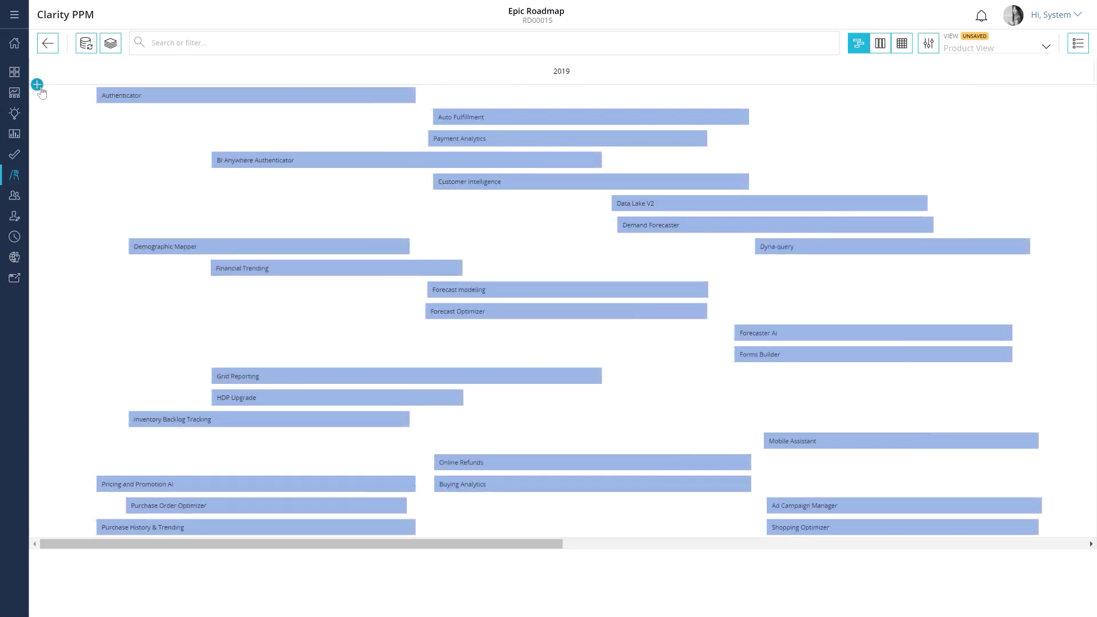
Step: Switch the timeline to Months and show Capital Cost, Operating Cost and Total Cost on the bars
left_click(87, 46)
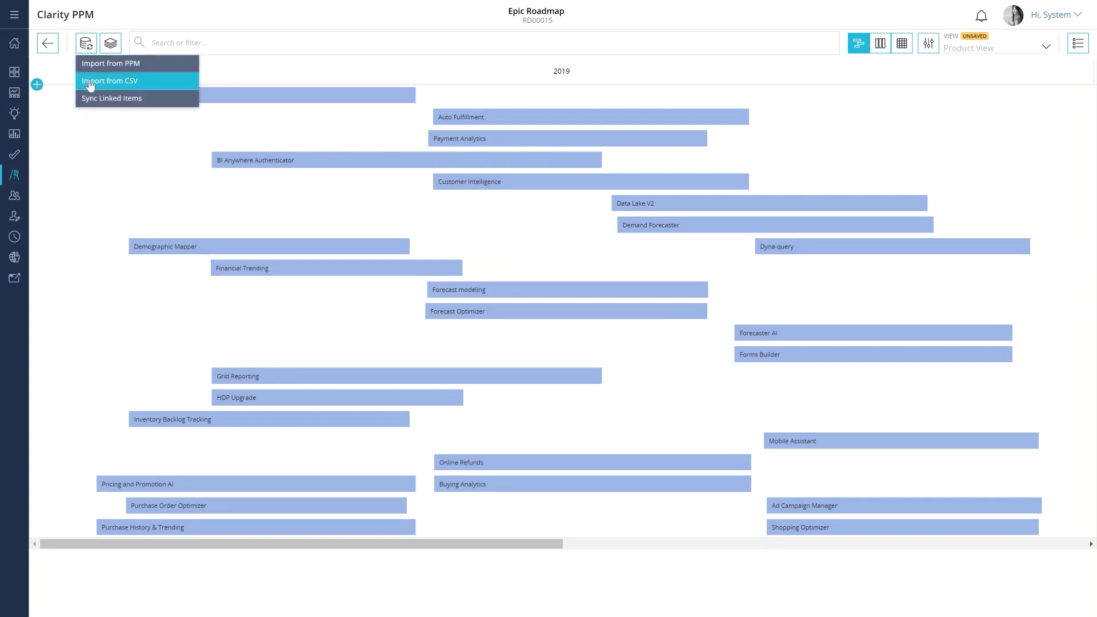
left_click(78, 153)
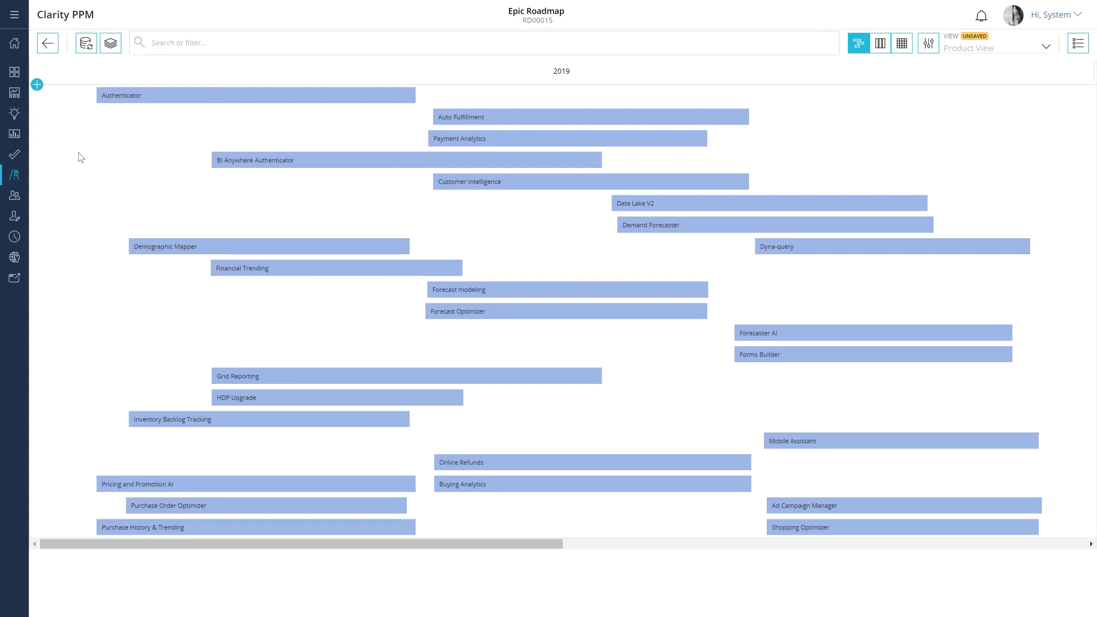
left_click(929, 45)
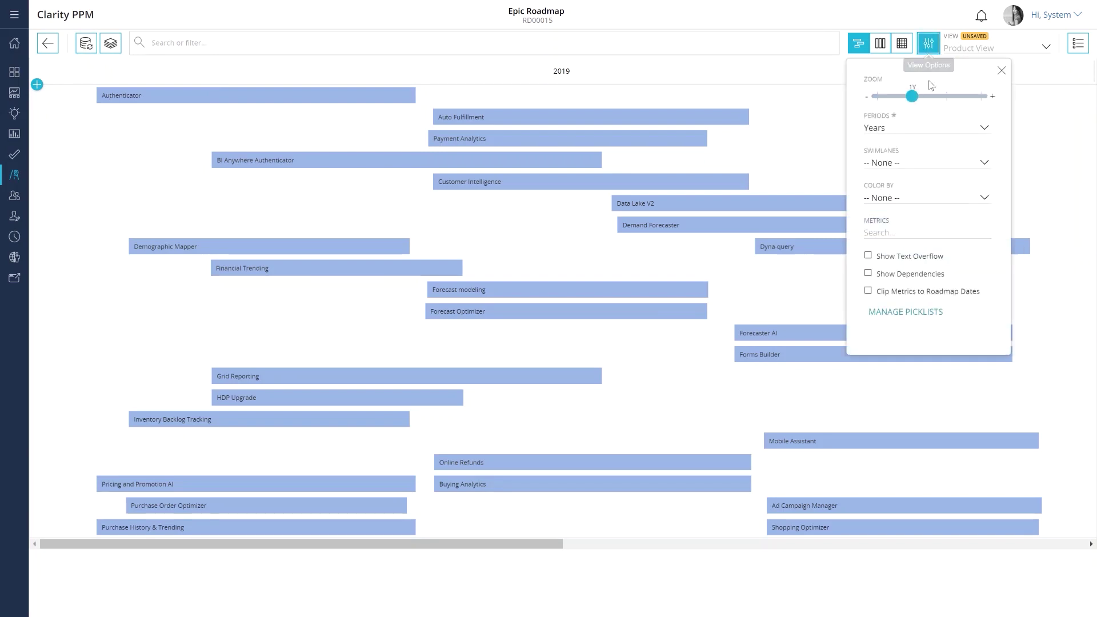
left_click(983, 131)
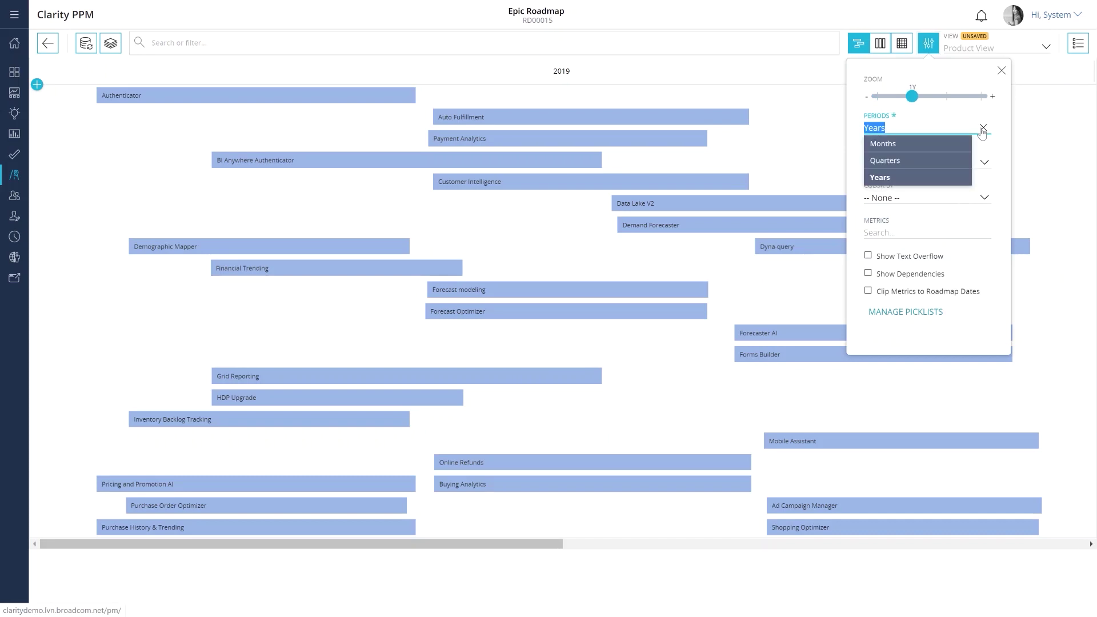
left_click(966, 143)
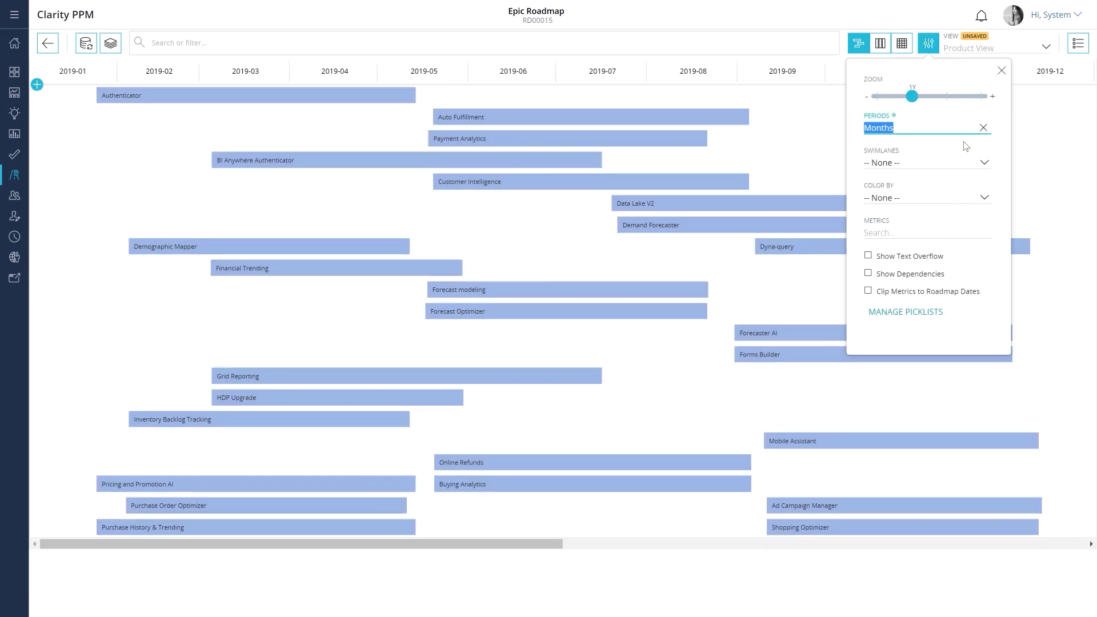
left_click(983, 231)
left_click(999, 304)
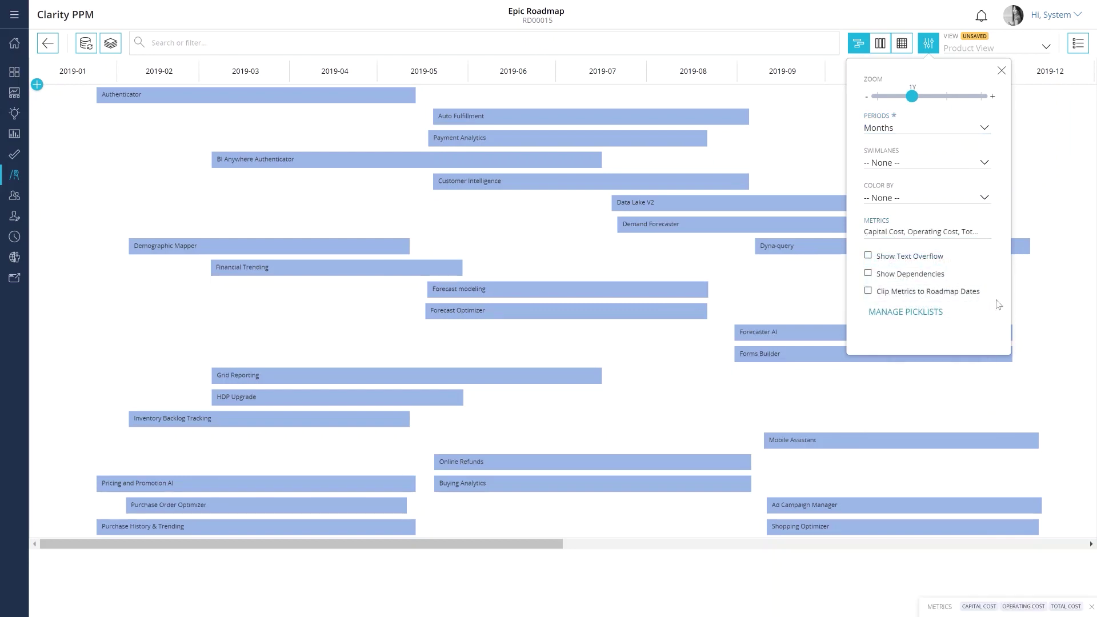
left_click(987, 163)
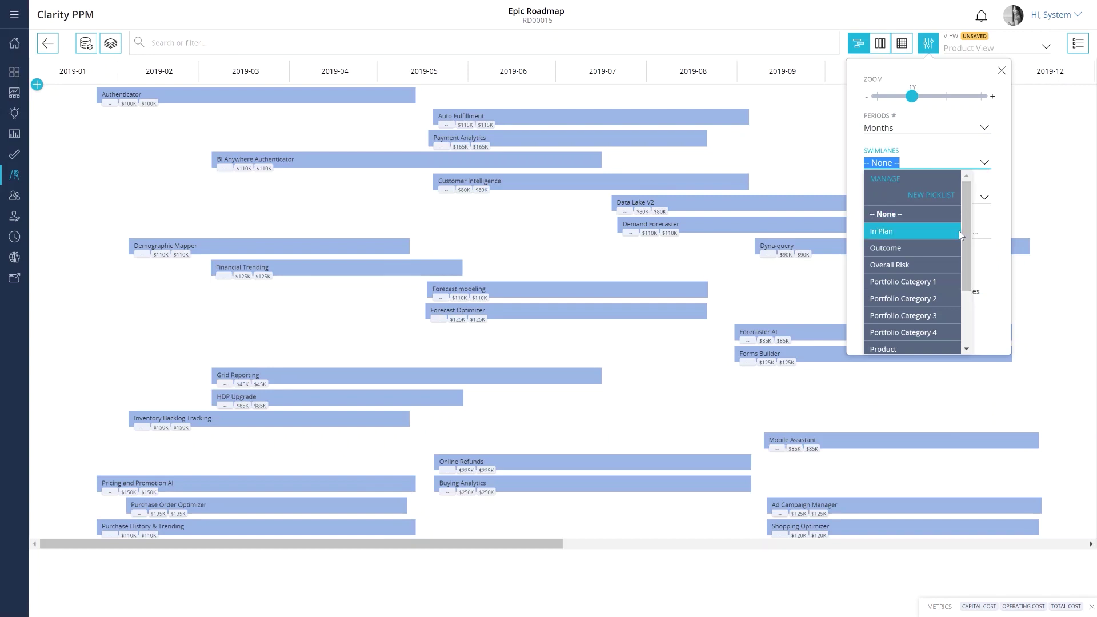
Step: Set the roadmap's Swimlanes and Color By options both to Strategy
left_click_drag(962, 238, 960, 303)
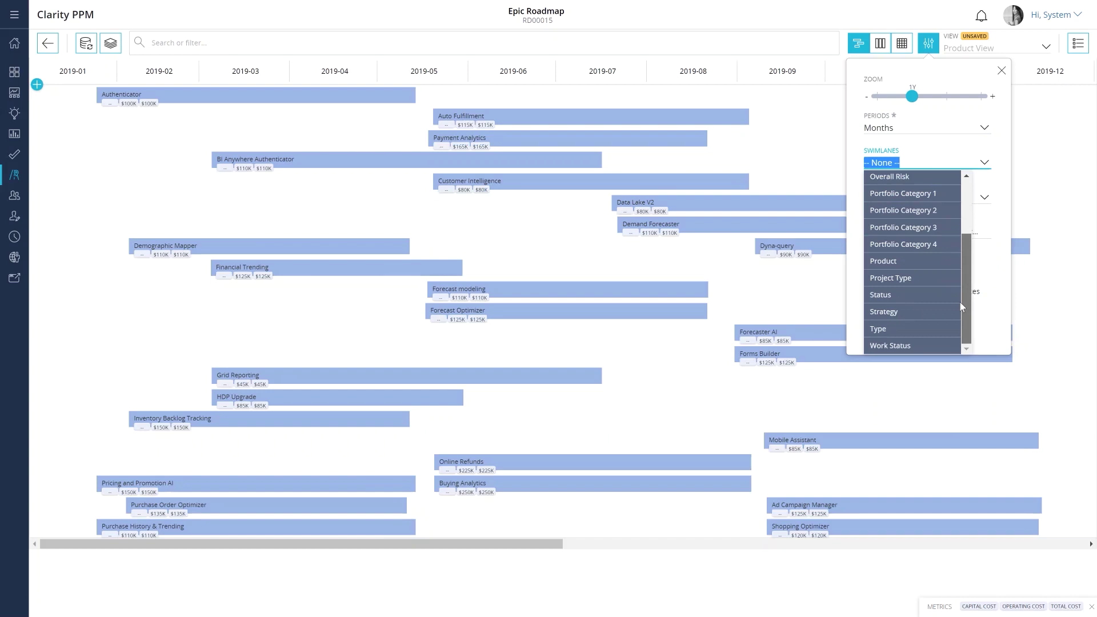
left_click(932, 317)
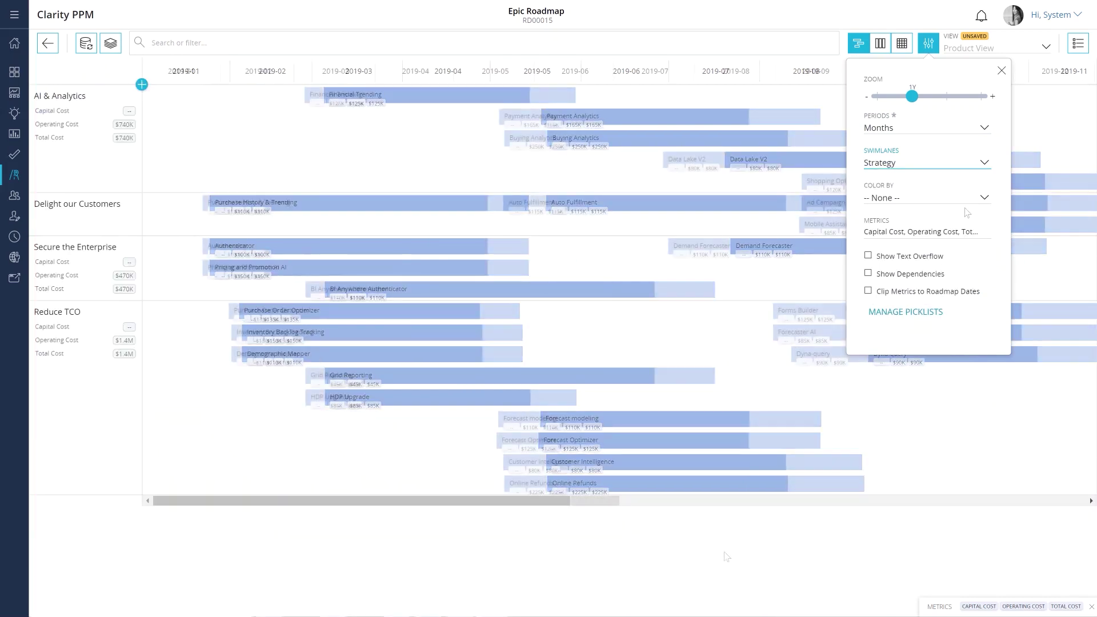
left_click(984, 198)
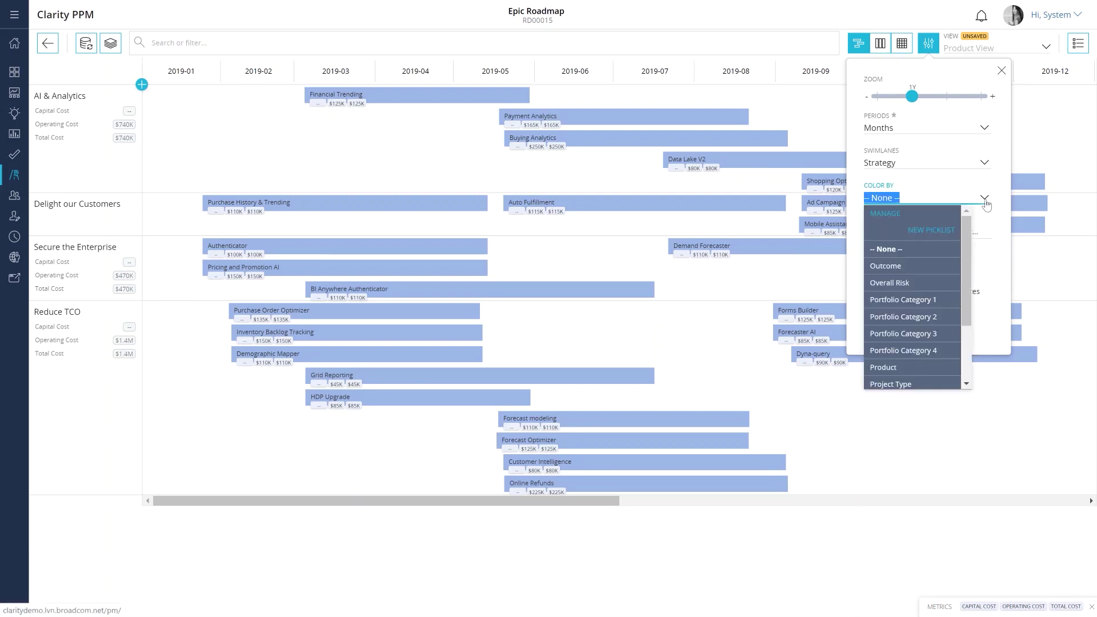
scroll(964, 340, "down", 3)
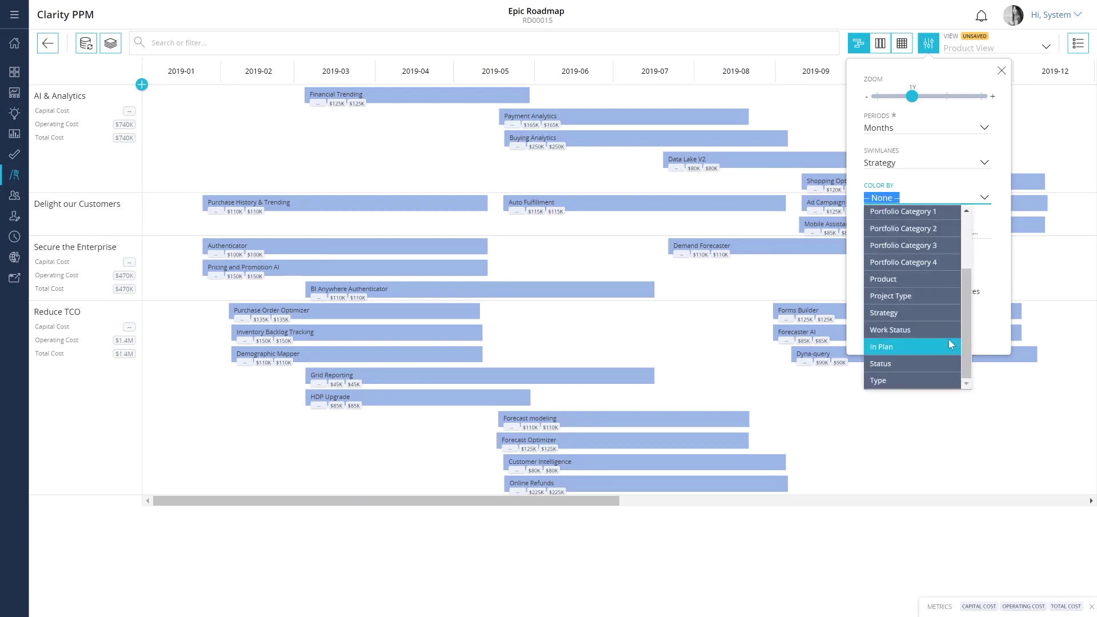
left_click(937, 312)
left_click(926, 567)
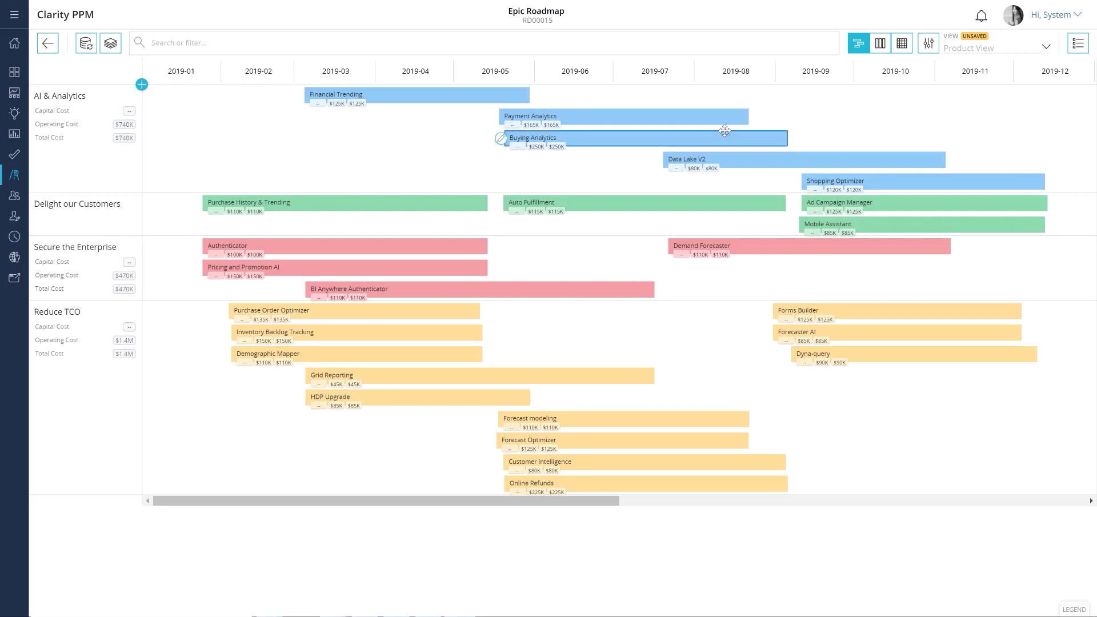
left_click(881, 50)
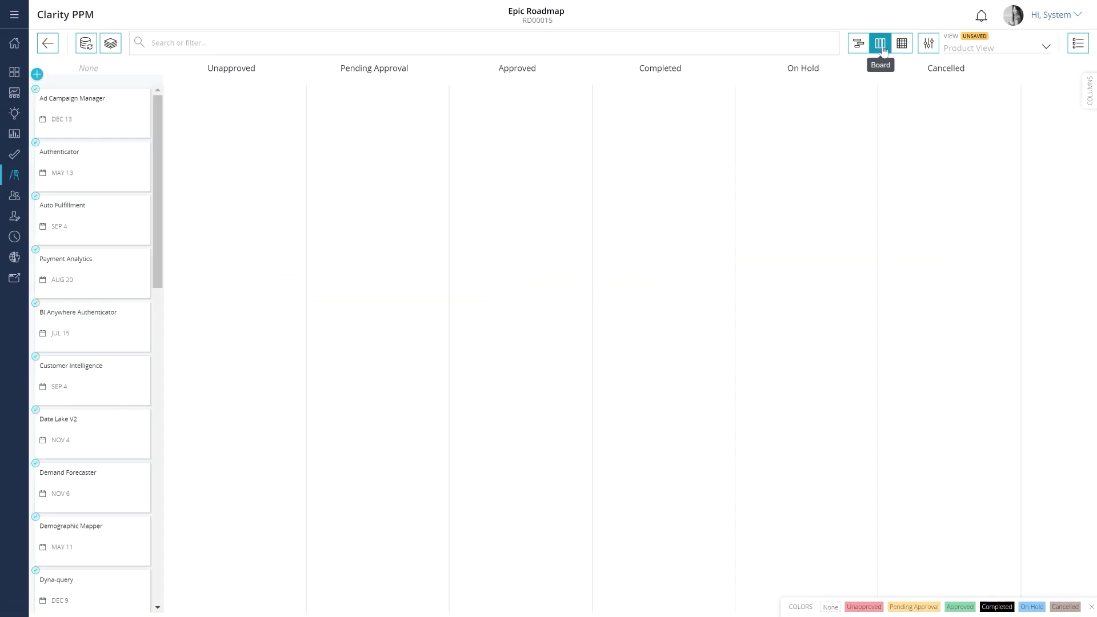
Step: Arrange the board columns by Strategy and colour the cards by Strategy
left_click(927, 45)
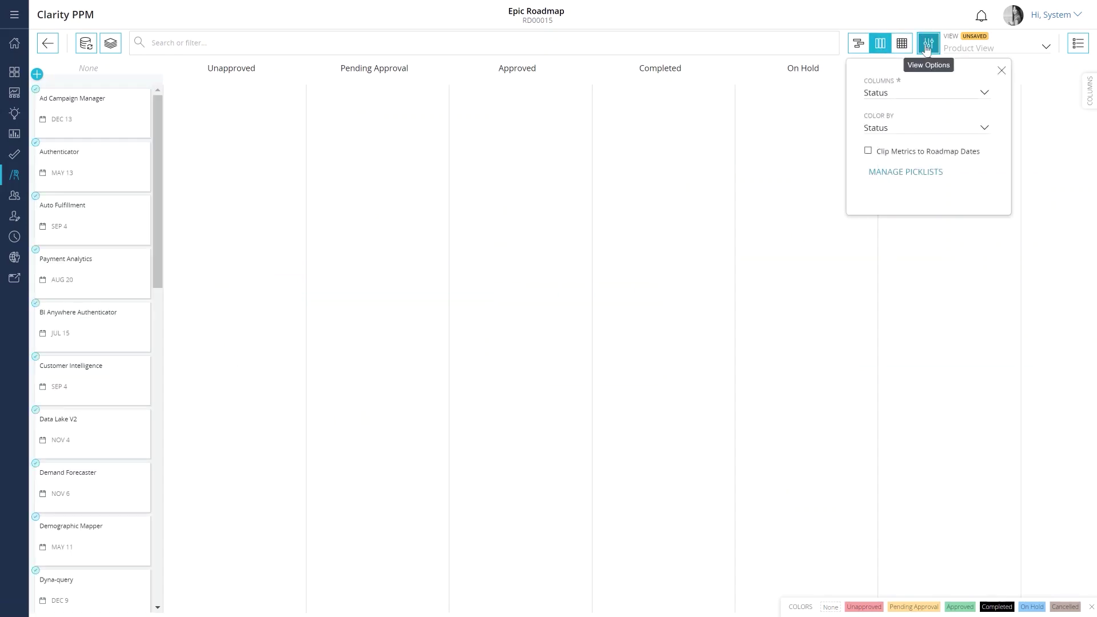
left_click(986, 95)
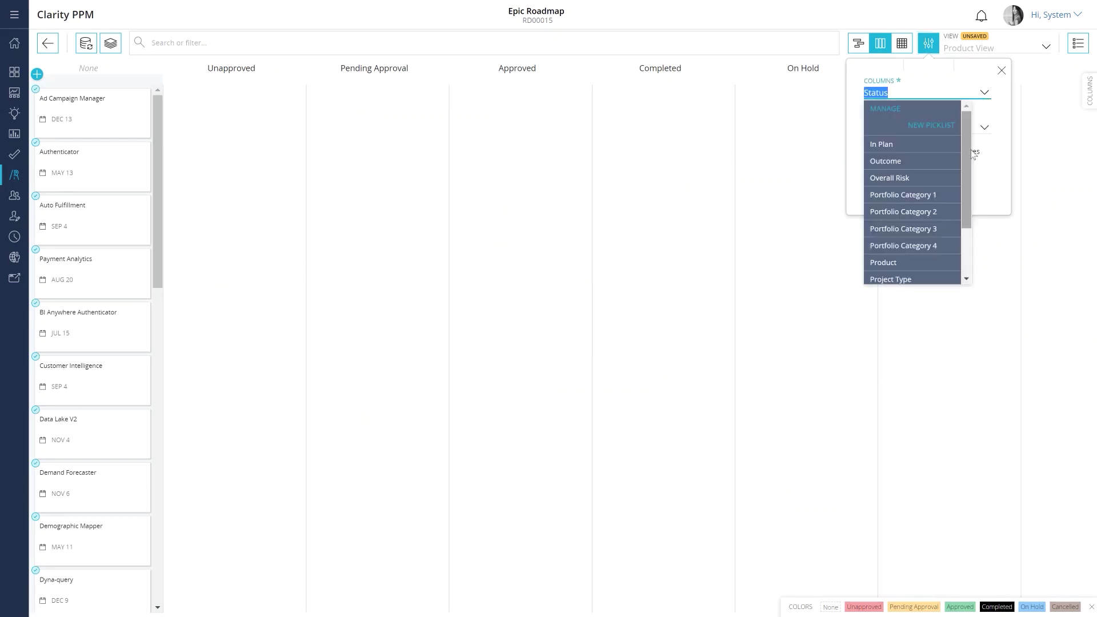
scroll(915, 229, "down", 3)
left_click(925, 238)
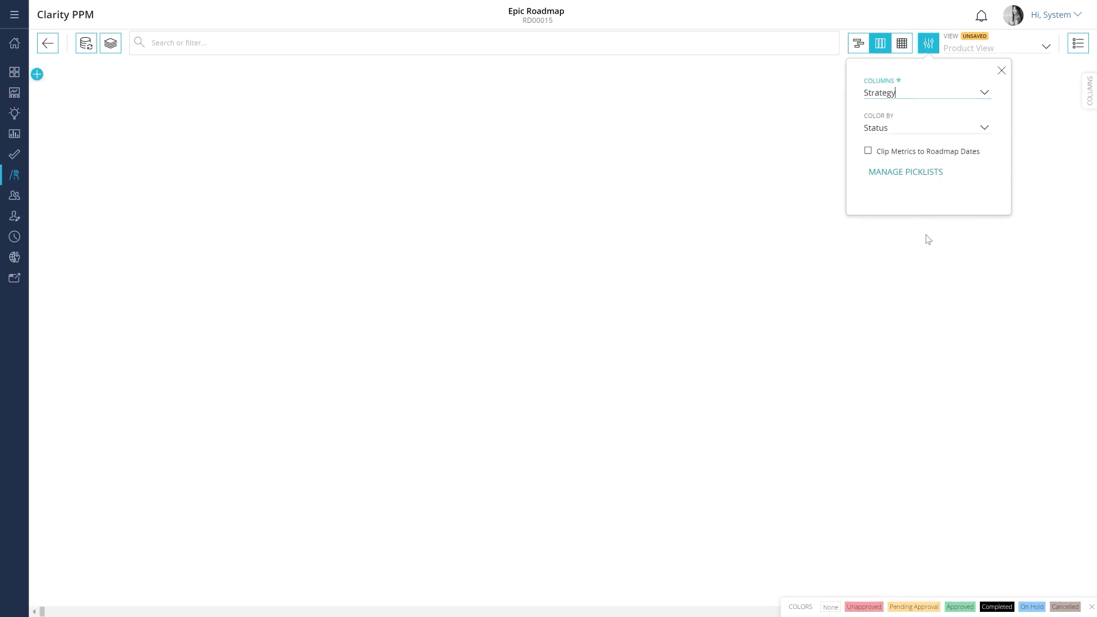
left_click(984, 131)
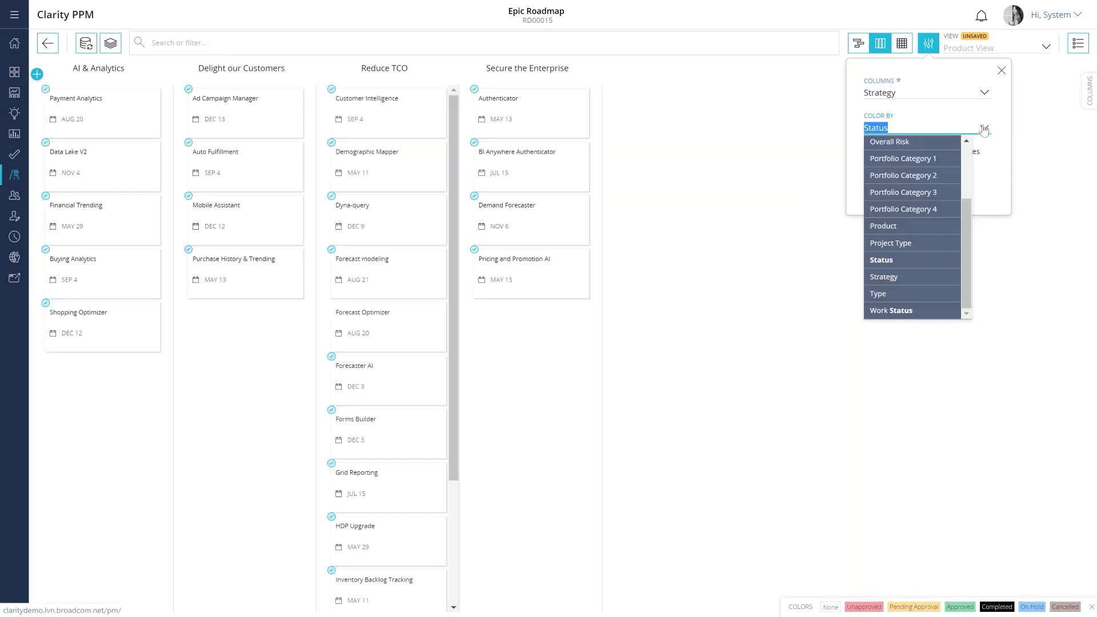
left_click(921, 276)
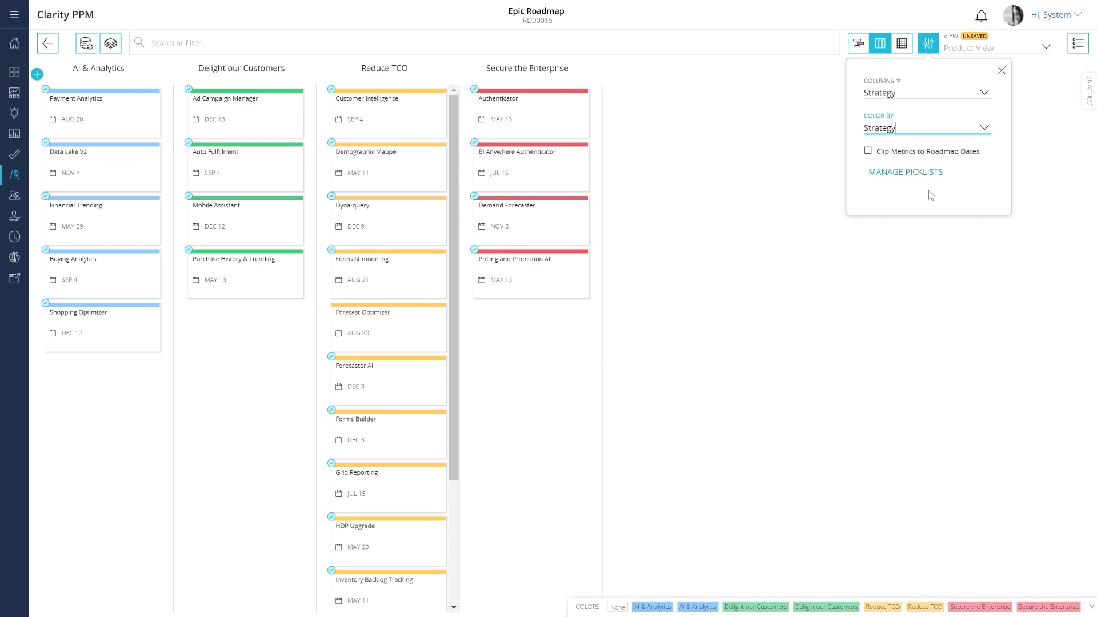
left_click(650, 281)
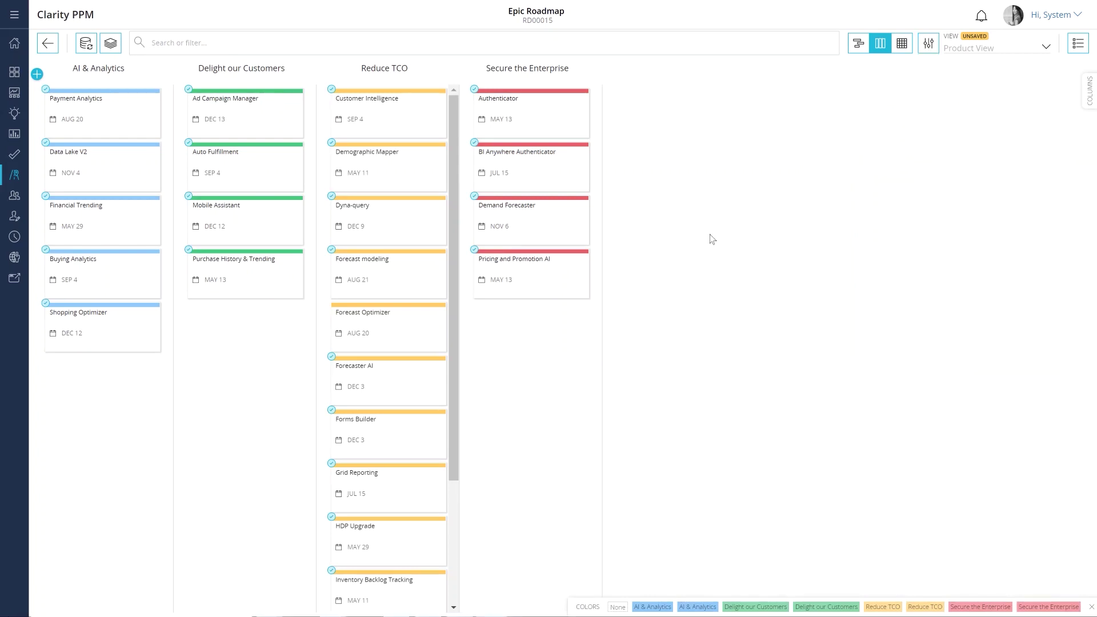
left_click(902, 43)
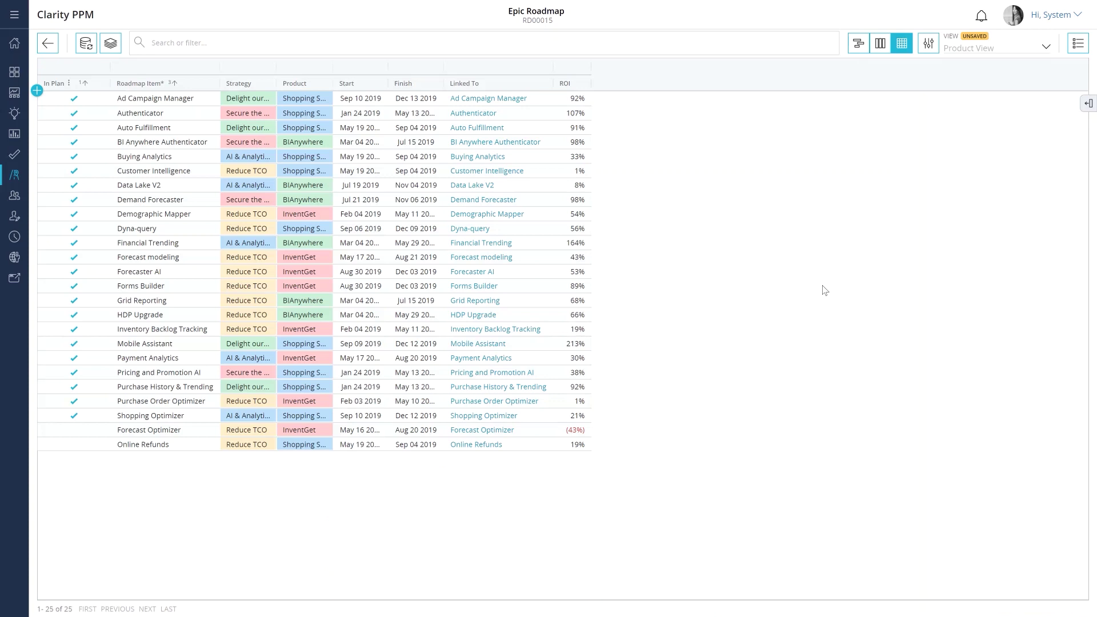
Step: Add all the Totals columns to the Epic Roadmap grid
left_click(1088, 104)
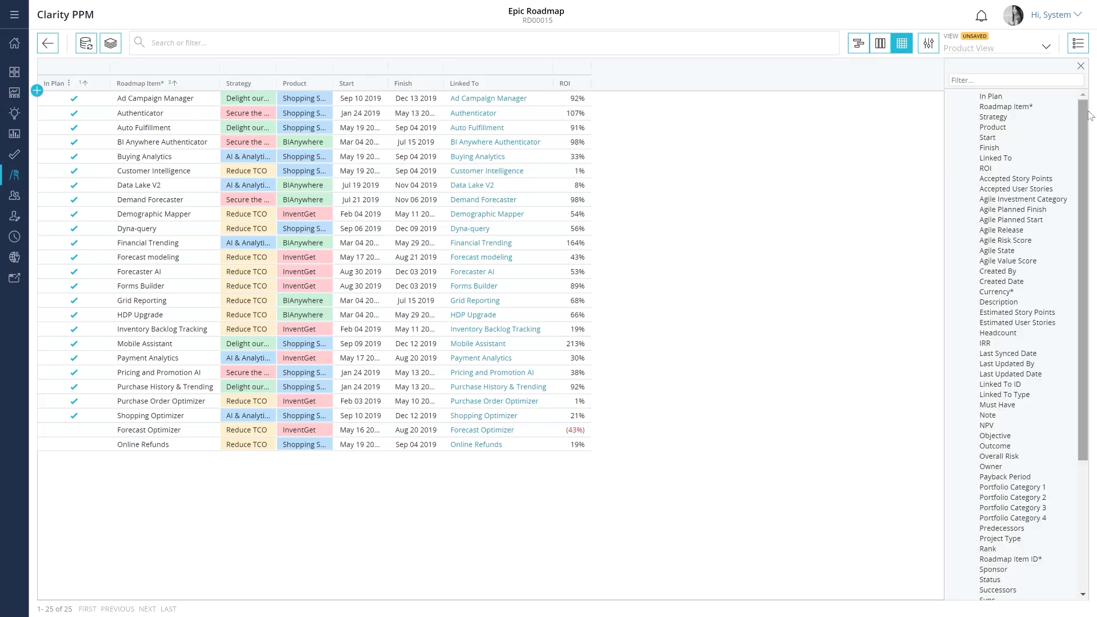
left_click(1010, 81)
type("Tot")
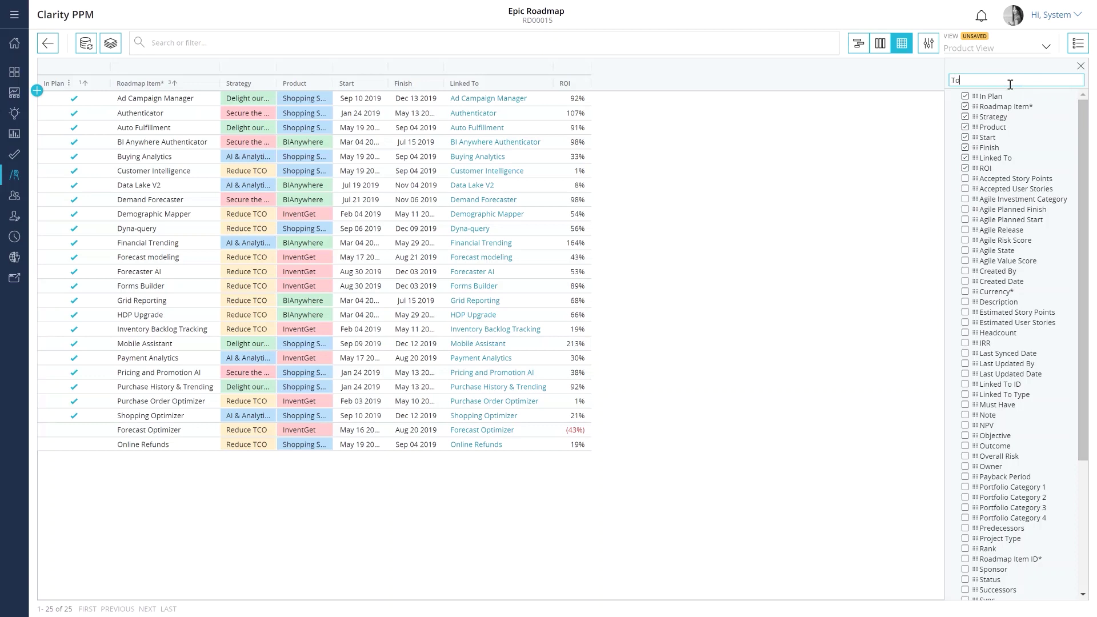
left_click(965, 96)
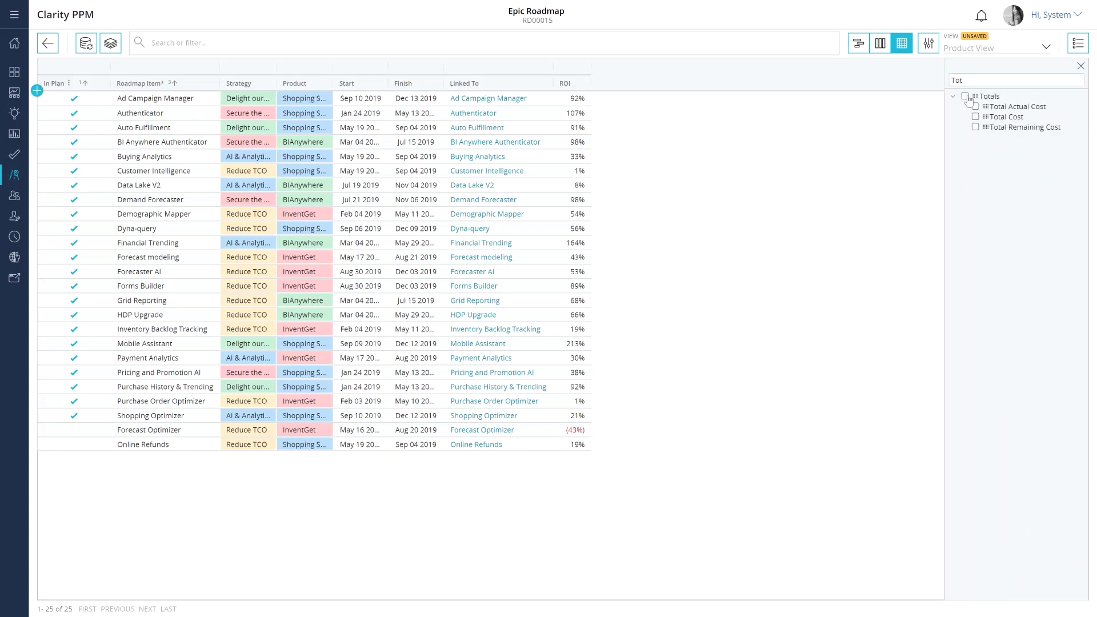
left_click(1081, 66)
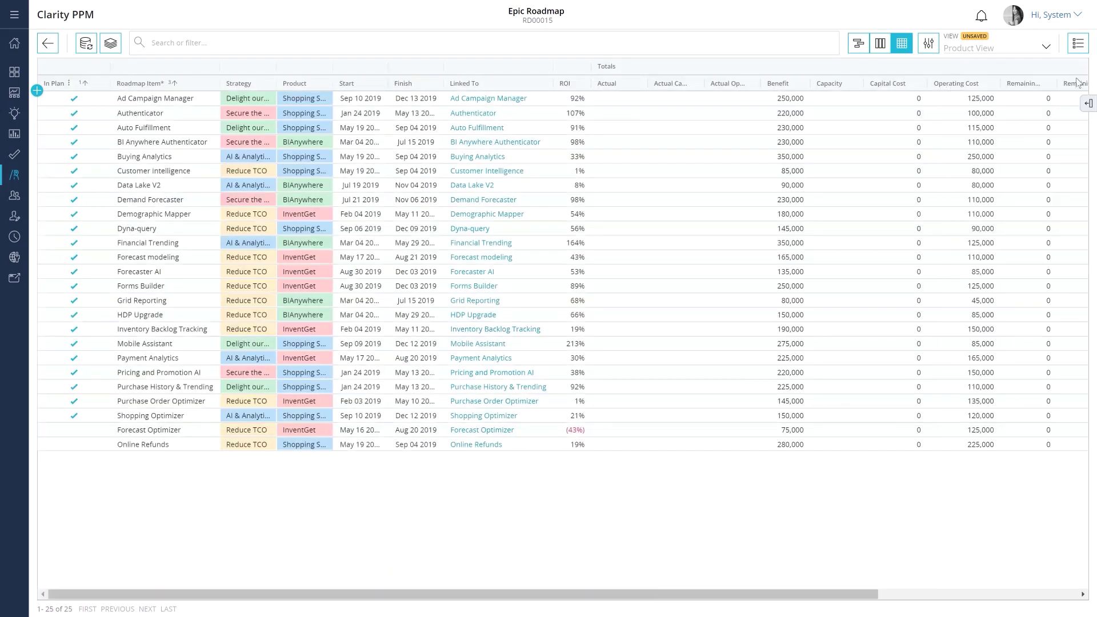
Step: Show Capital Cost and Operating Cost per month in the grid, scrolled to the 2019-01 columns
left_click(929, 43)
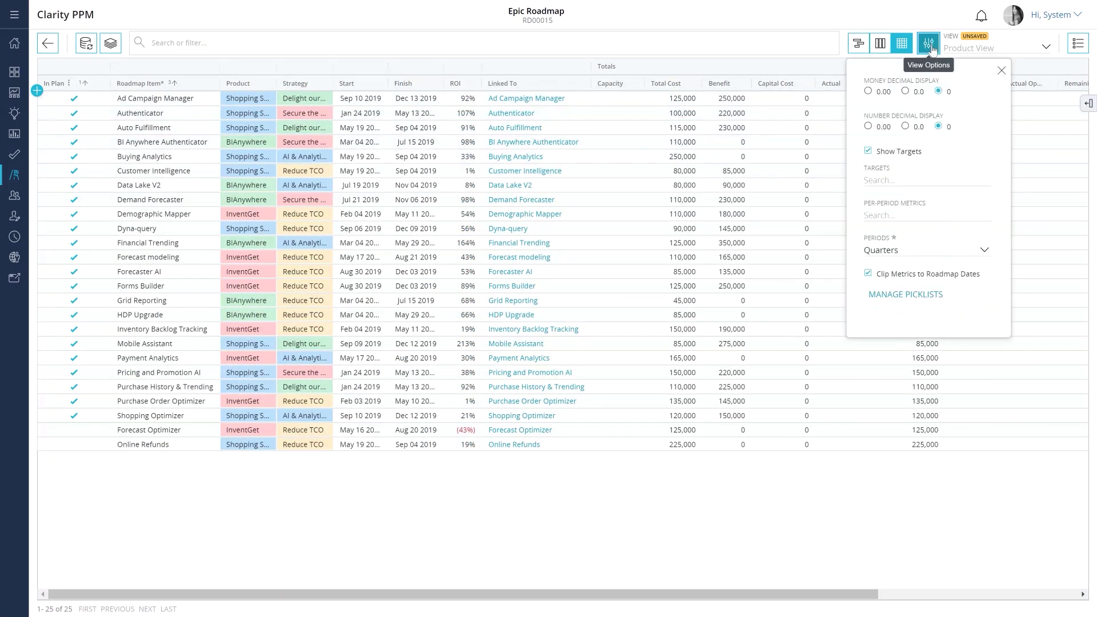
left_click(916, 217)
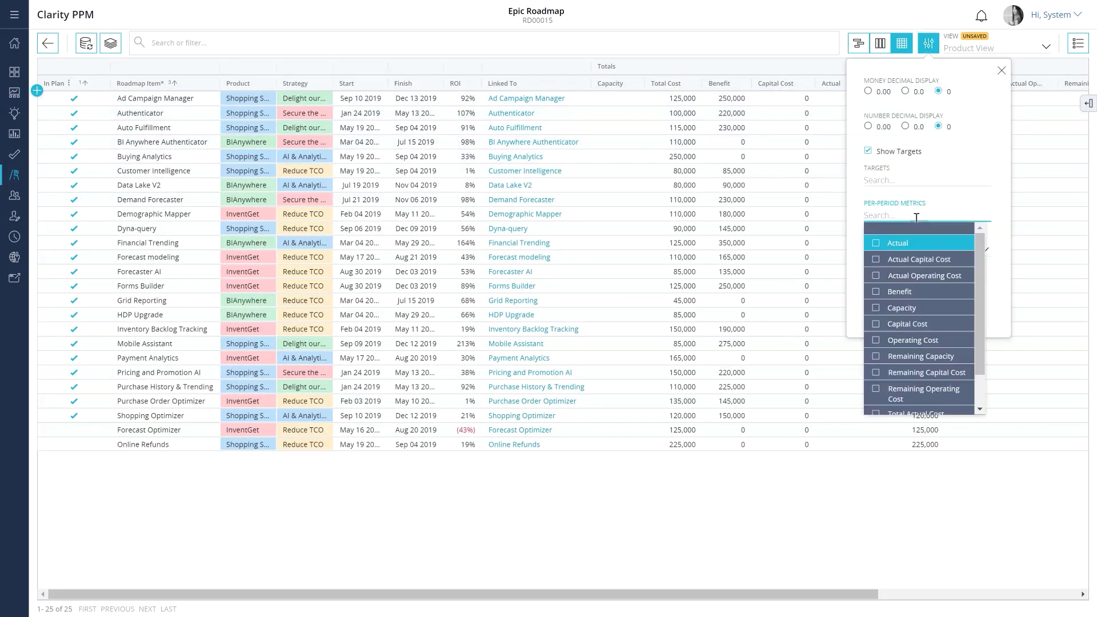
left_click(880, 324)
left_click(880, 340)
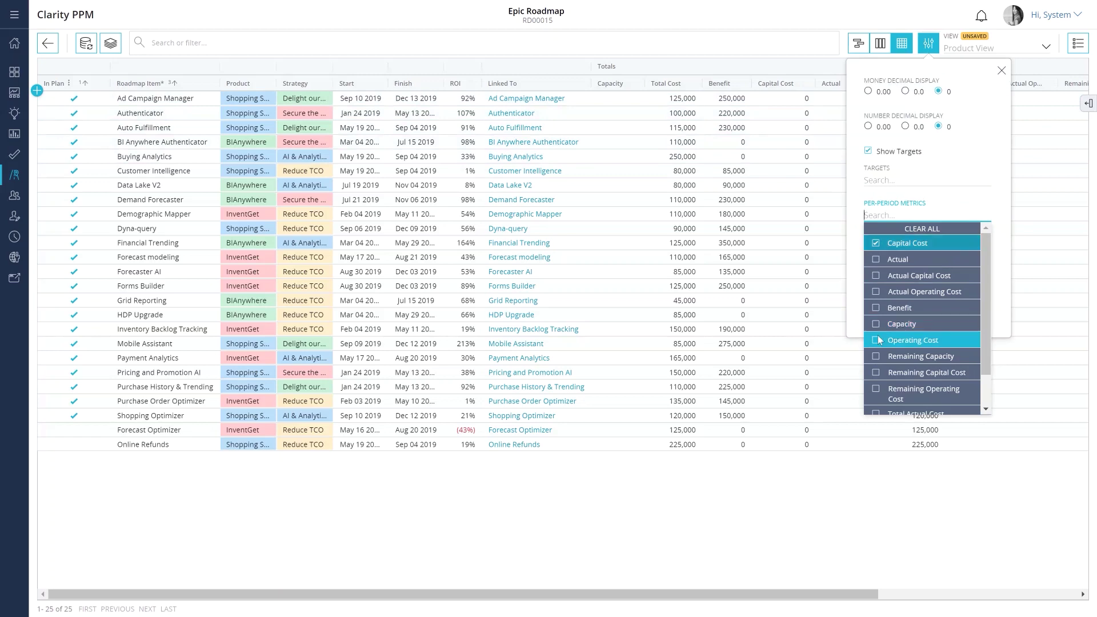
left_click(857, 309)
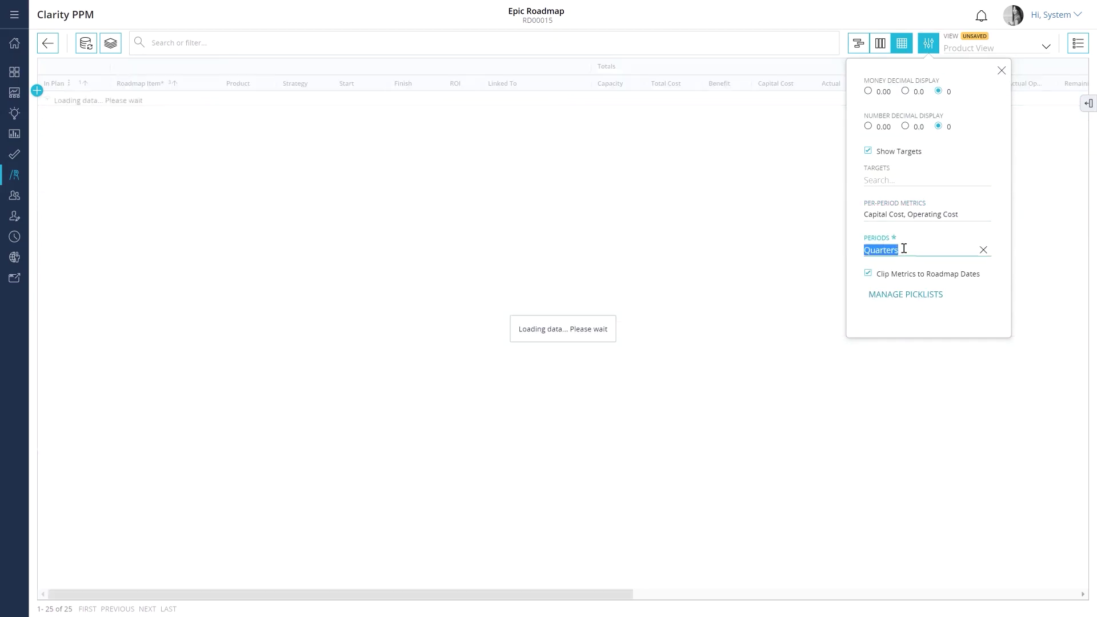
left_click(902, 269)
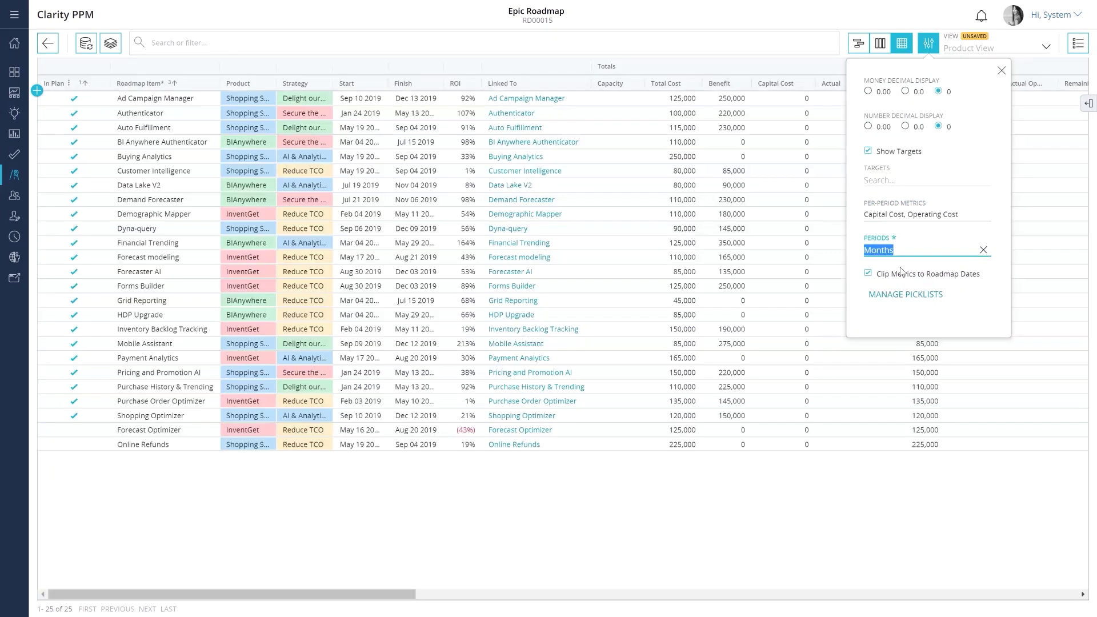
left_click(738, 537)
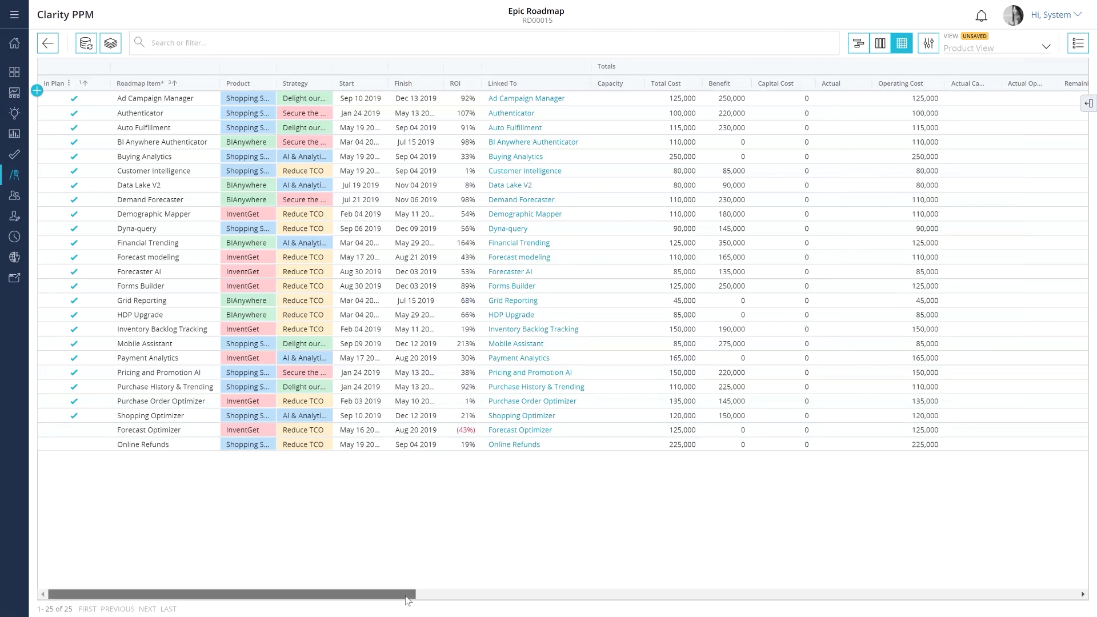
left_click_drag(413, 595, 770, 606)
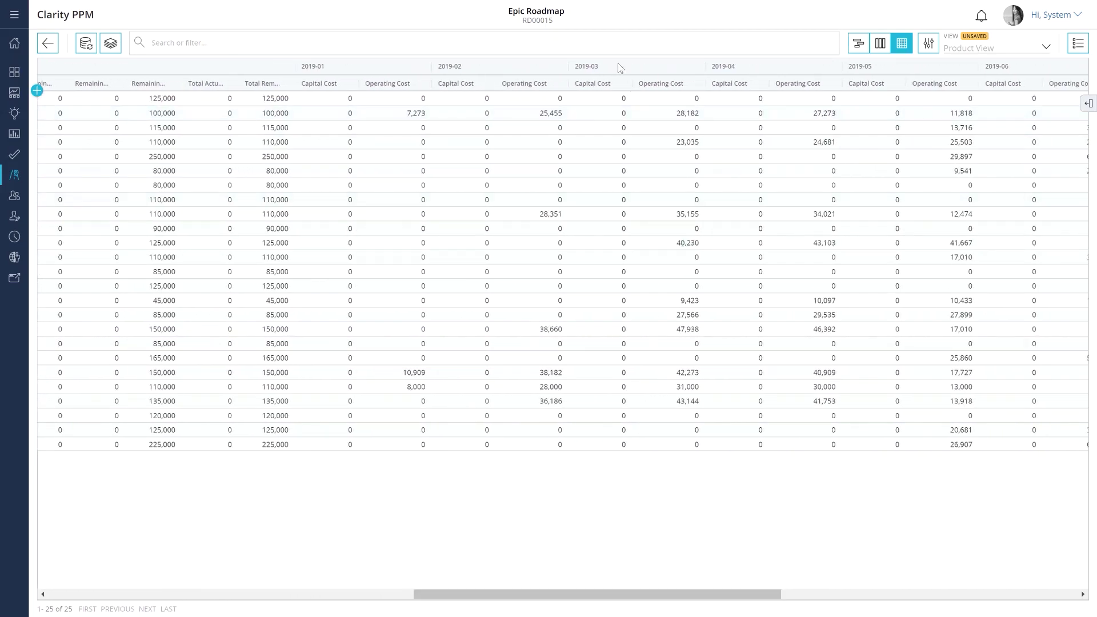
Step: Save the current grid layout as a new view named Financials View
left_click(973, 38)
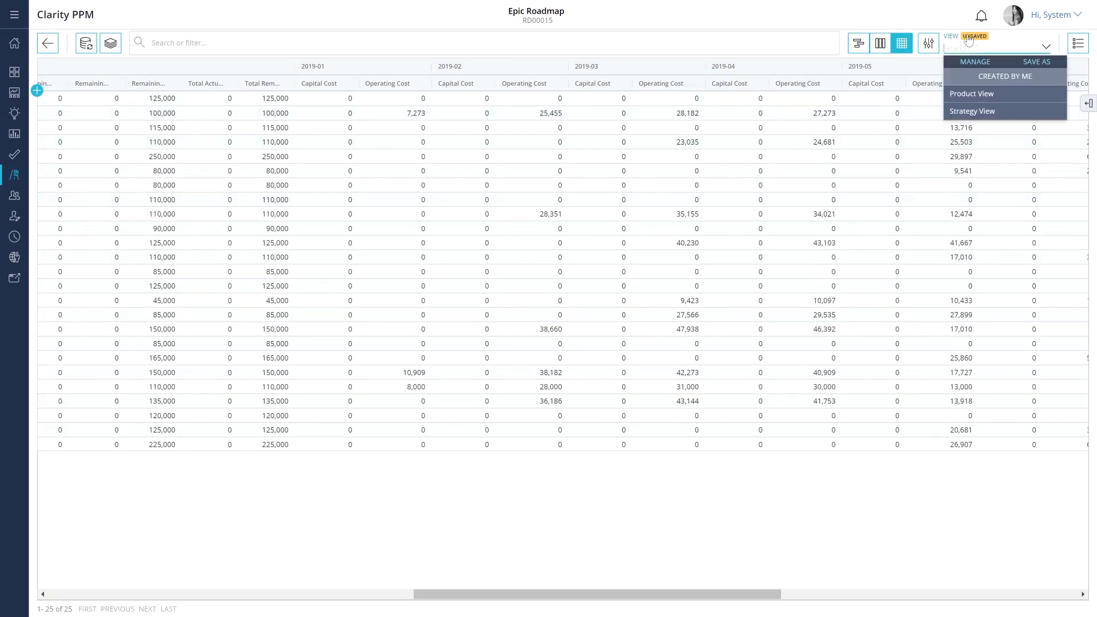
left_click(1026, 69)
type("Financials View")
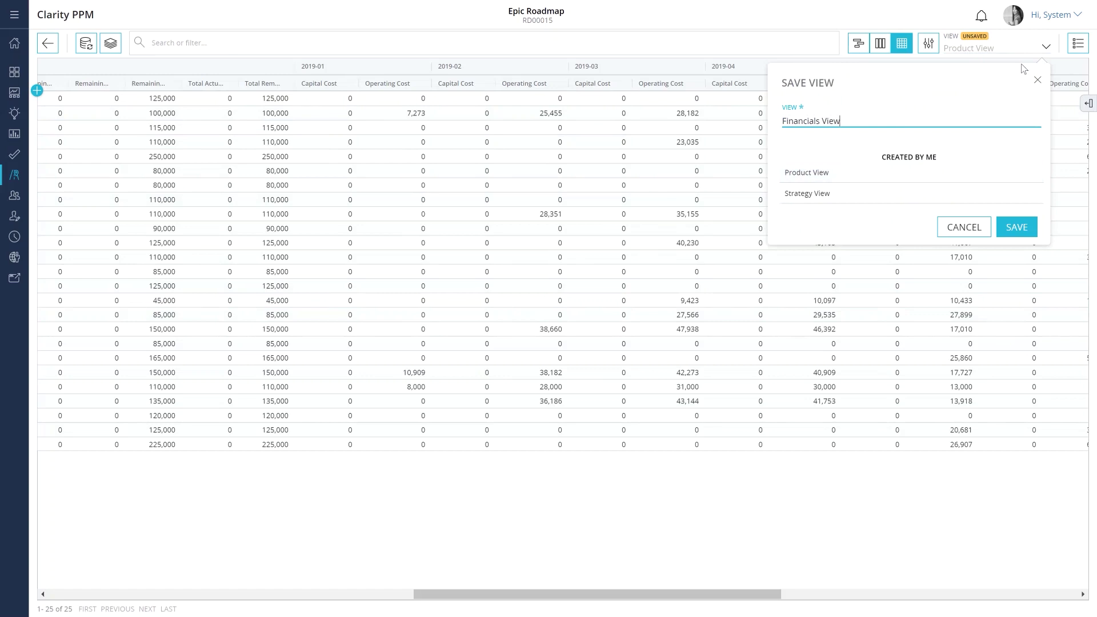
left_click(1016, 228)
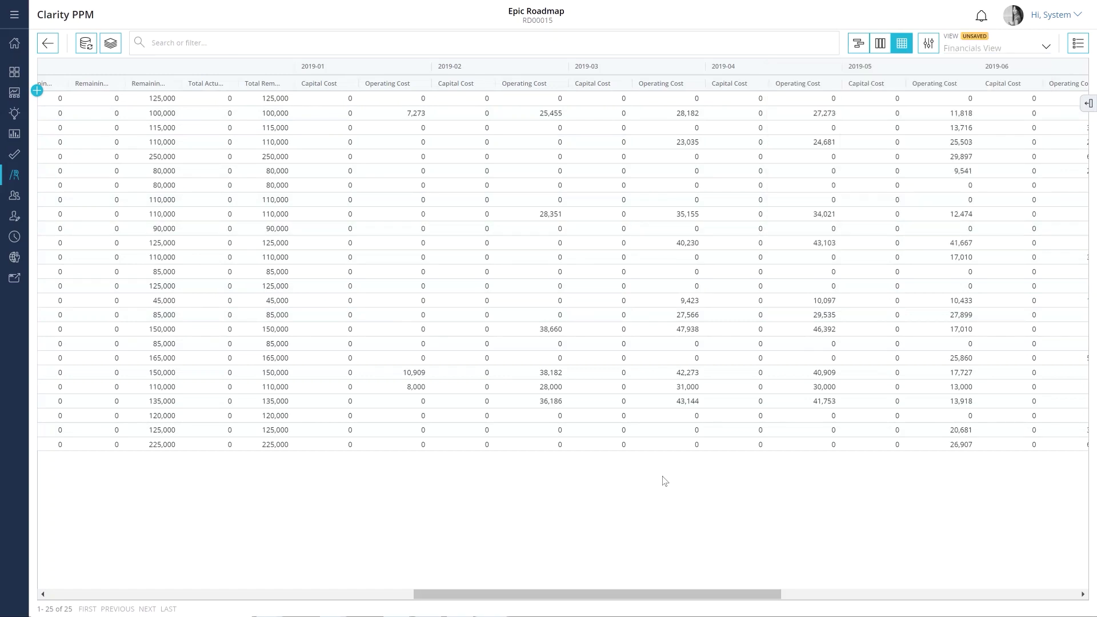
Step: Add Total Cost as a target, showing 2,500,000 target against 2,660,000 in plan
left_click(929, 43)
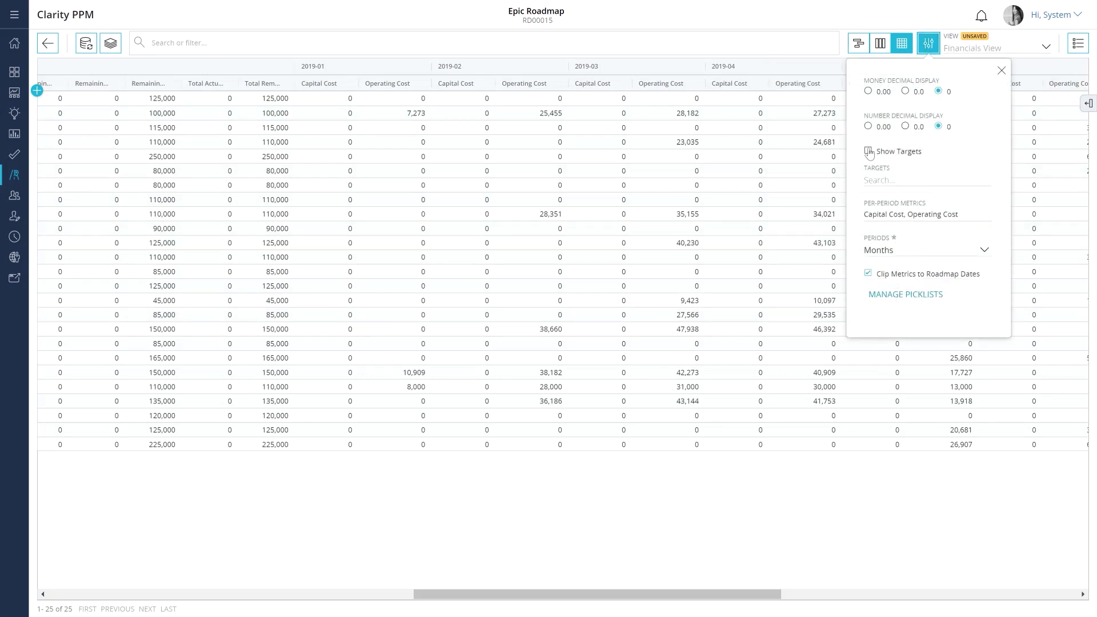
left_click(883, 180)
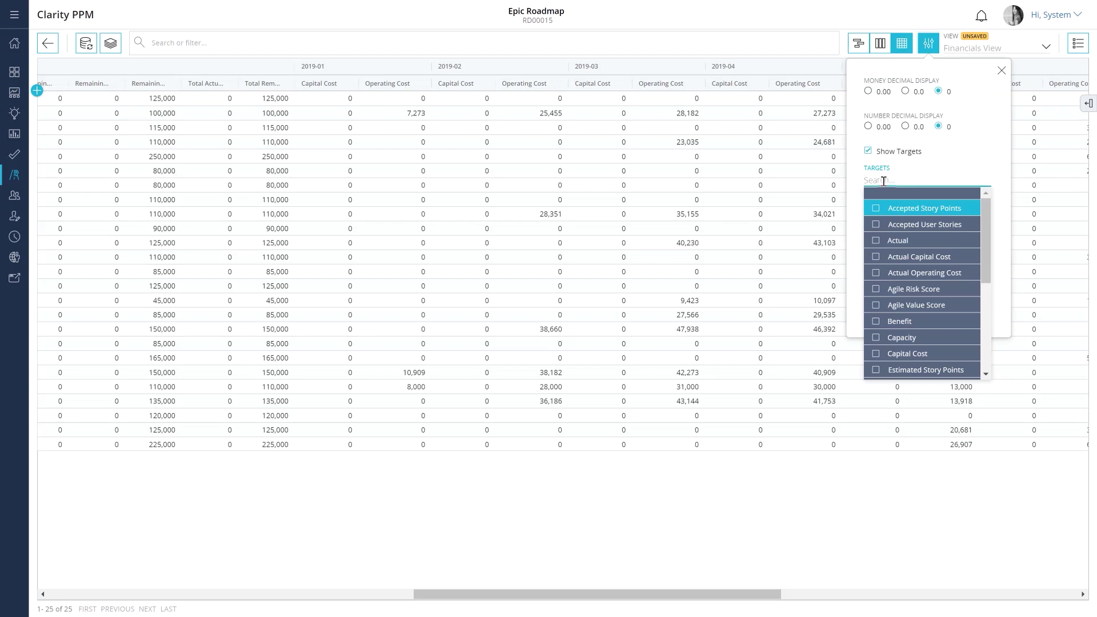
type("Tot")
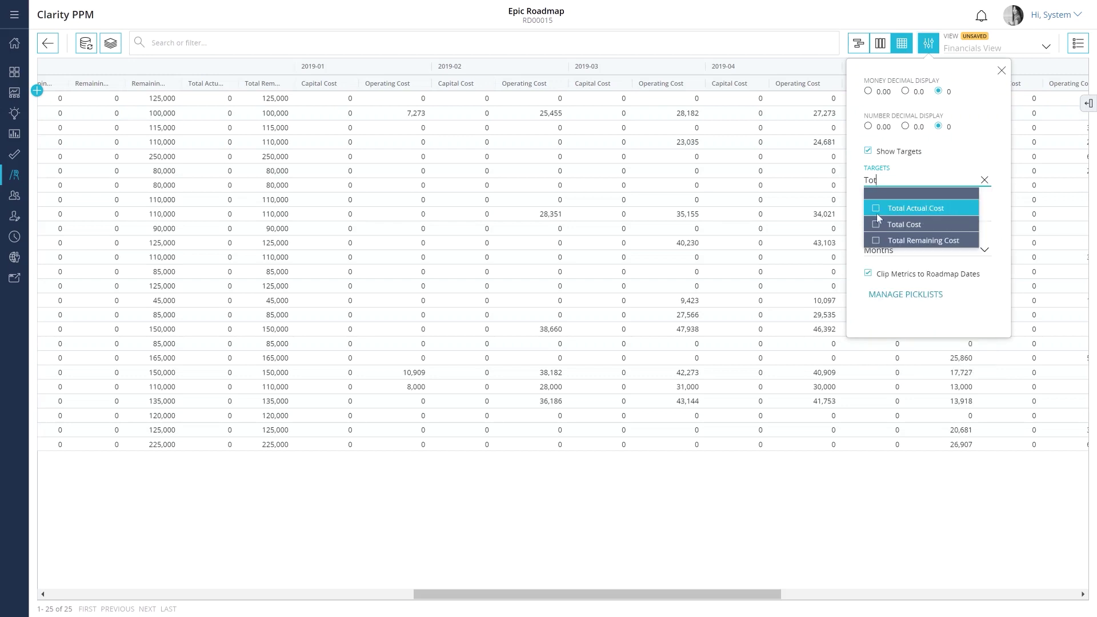
left_click(876, 225)
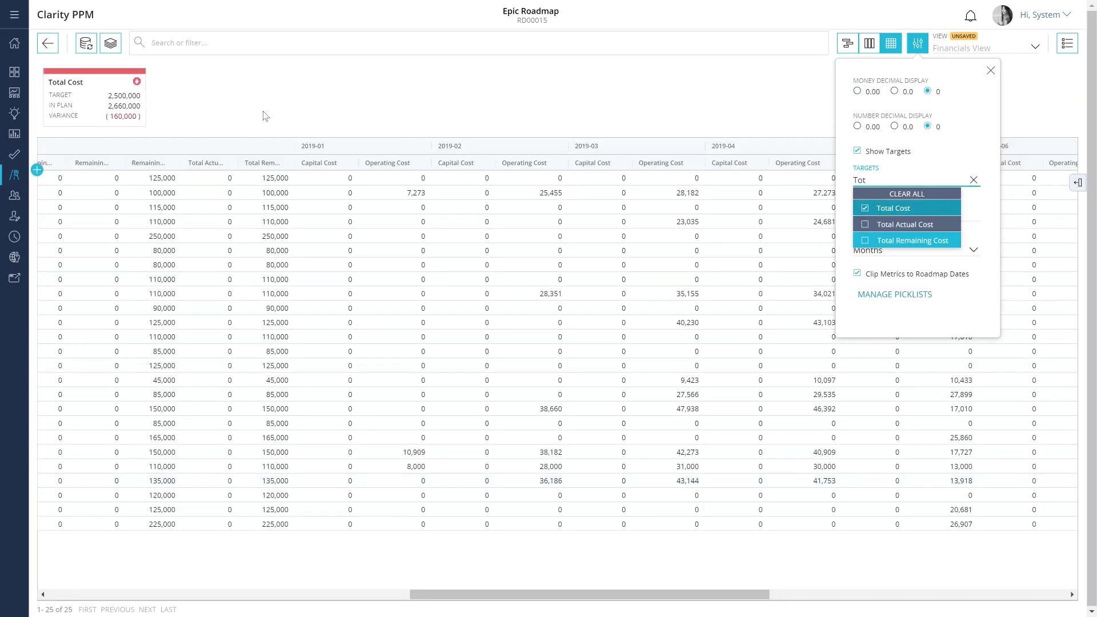
left_click(264, 116)
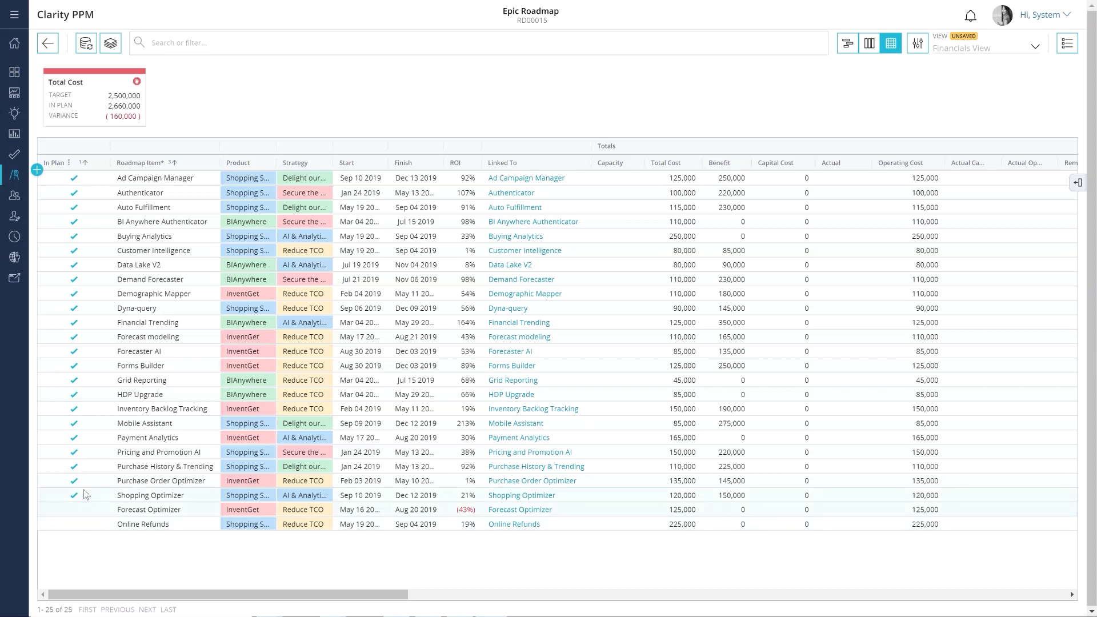
Step: Uncheck In Plan for Mobile Assistant and Data Lake V2, bringing in-plan Total Cost to 2,495,000
left_click(75, 425)
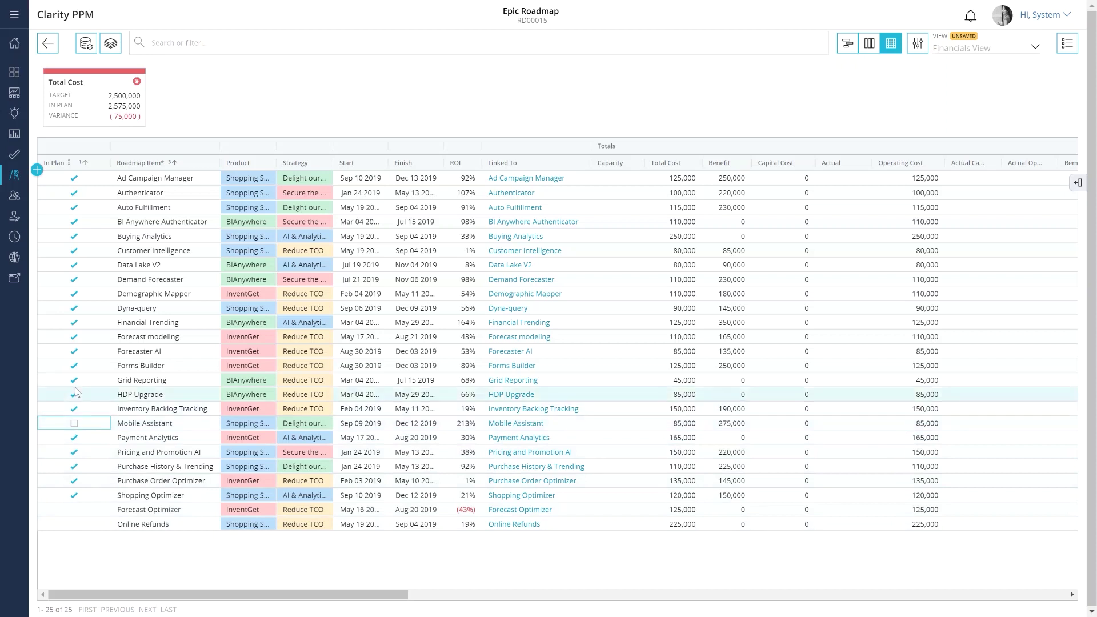
left_click(73, 266)
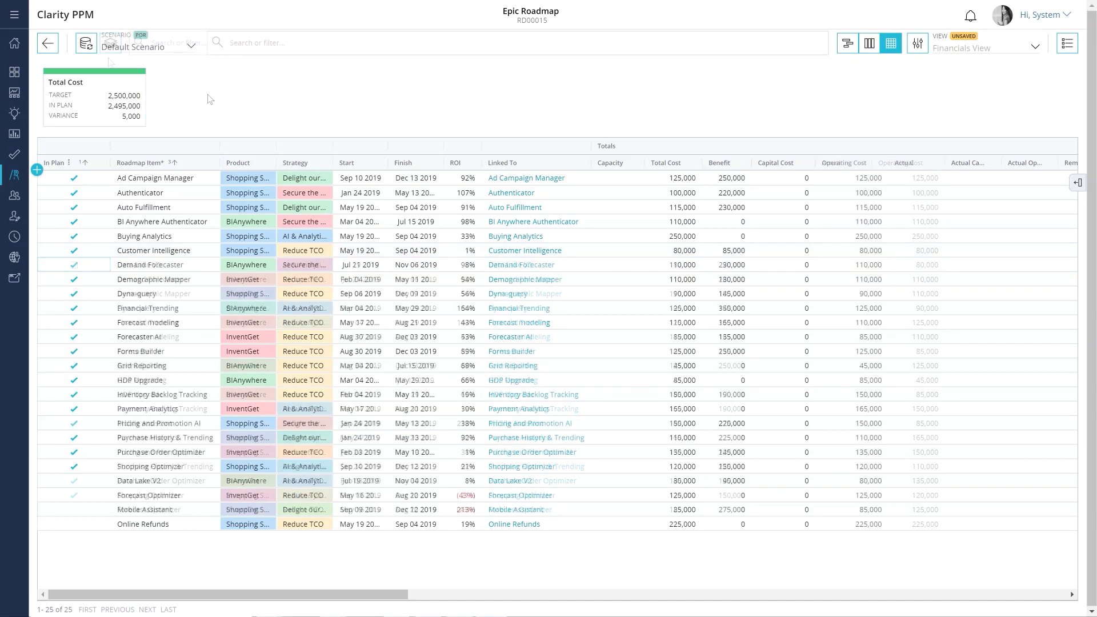
Step: Save the roadmap scenario as a copy named First Scenario
left_click(191, 46)
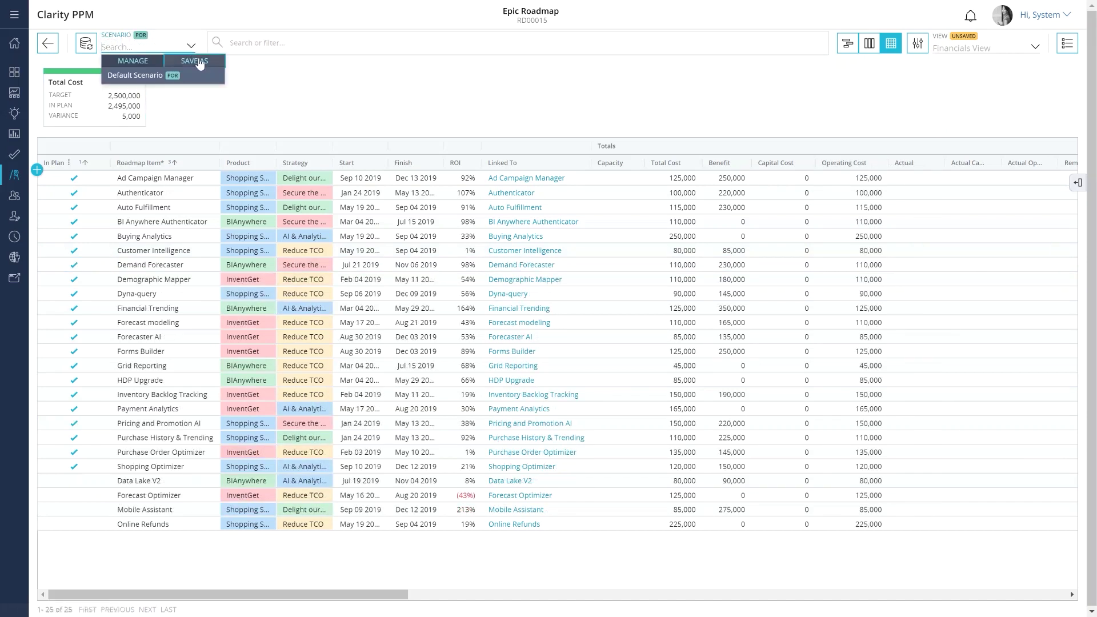
left_click(200, 59)
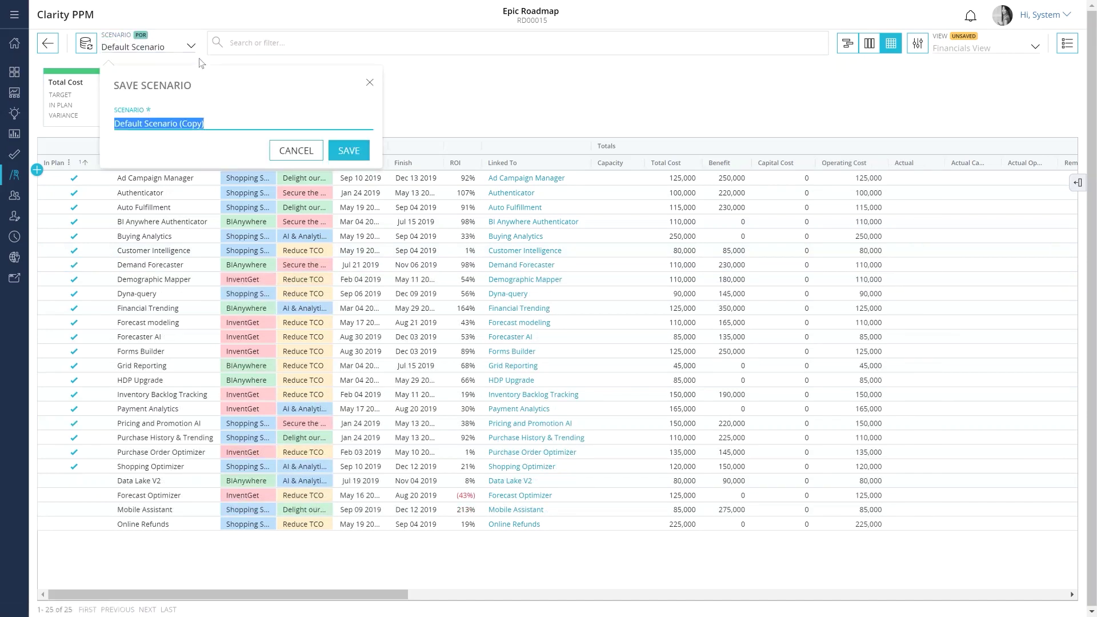
type("First Scenario")
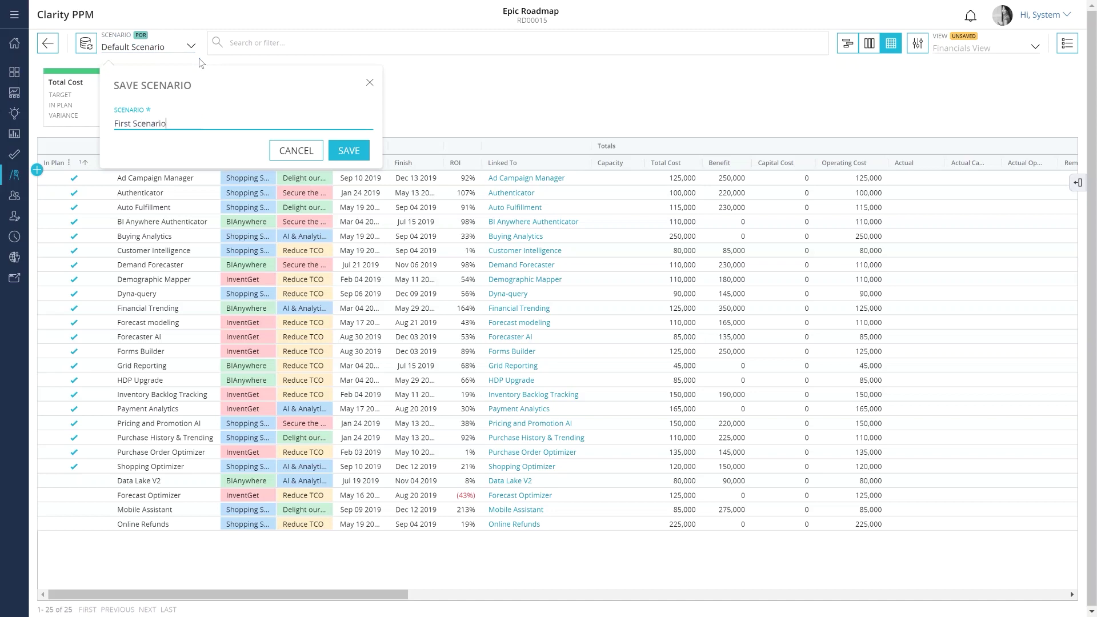
left_click(346, 150)
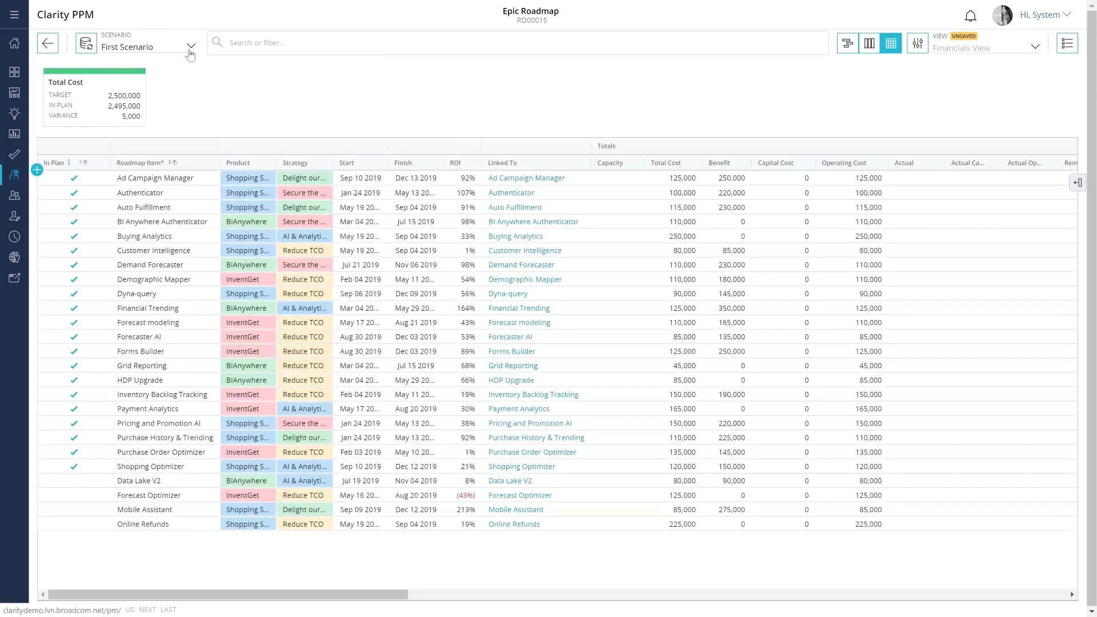
Step: Make First Scenario the baseline from the Manage scenarios list
left_click(191, 54)
left_click(149, 64)
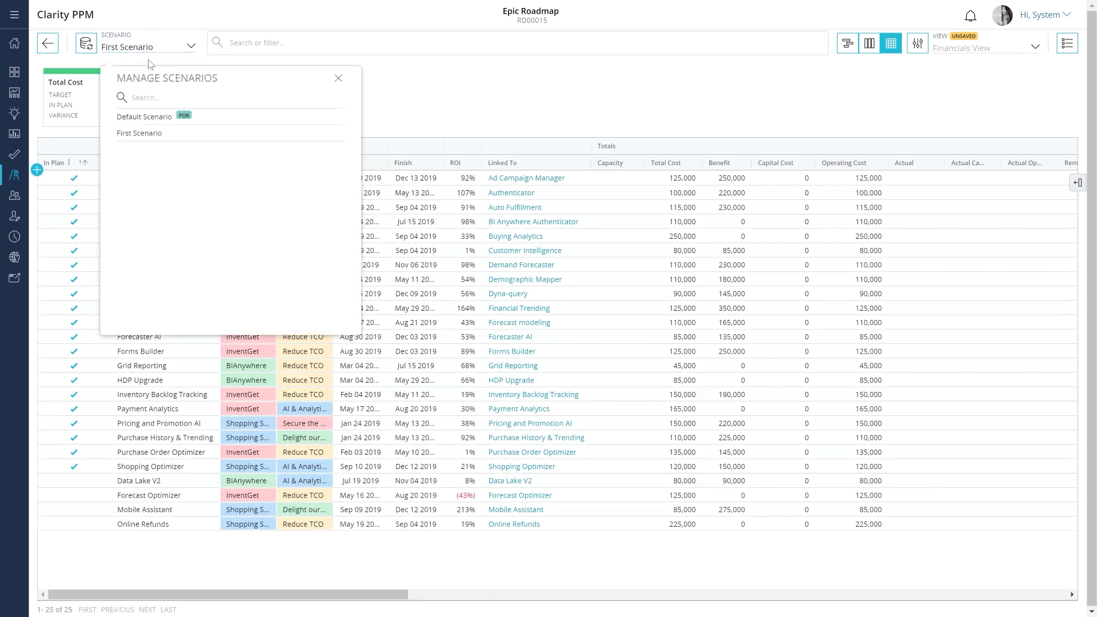
left_click(333, 133)
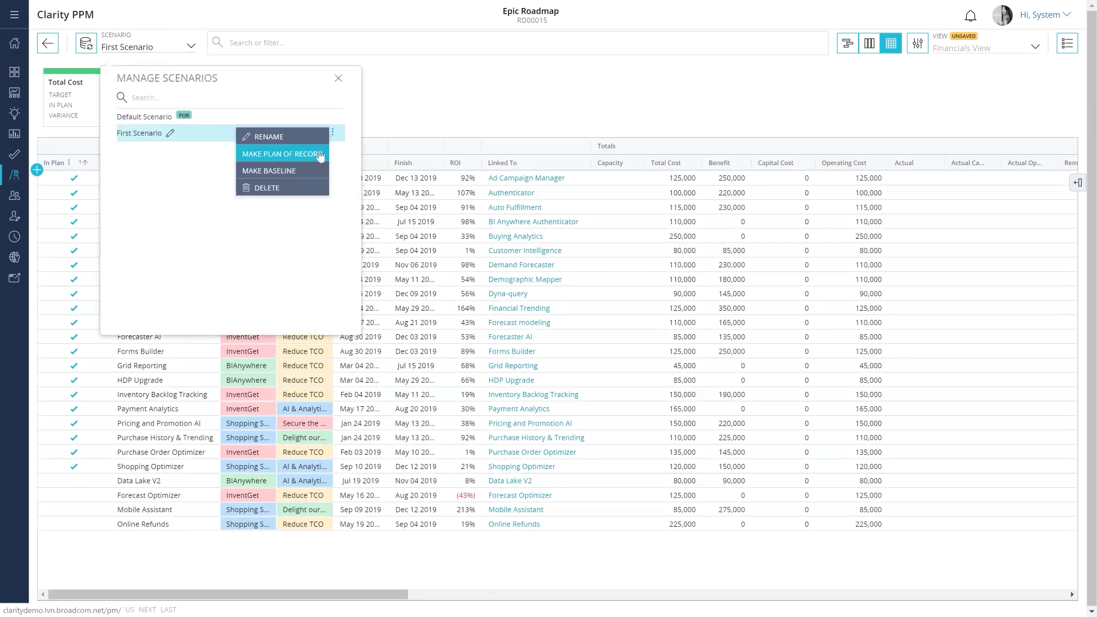
left_click(317, 169)
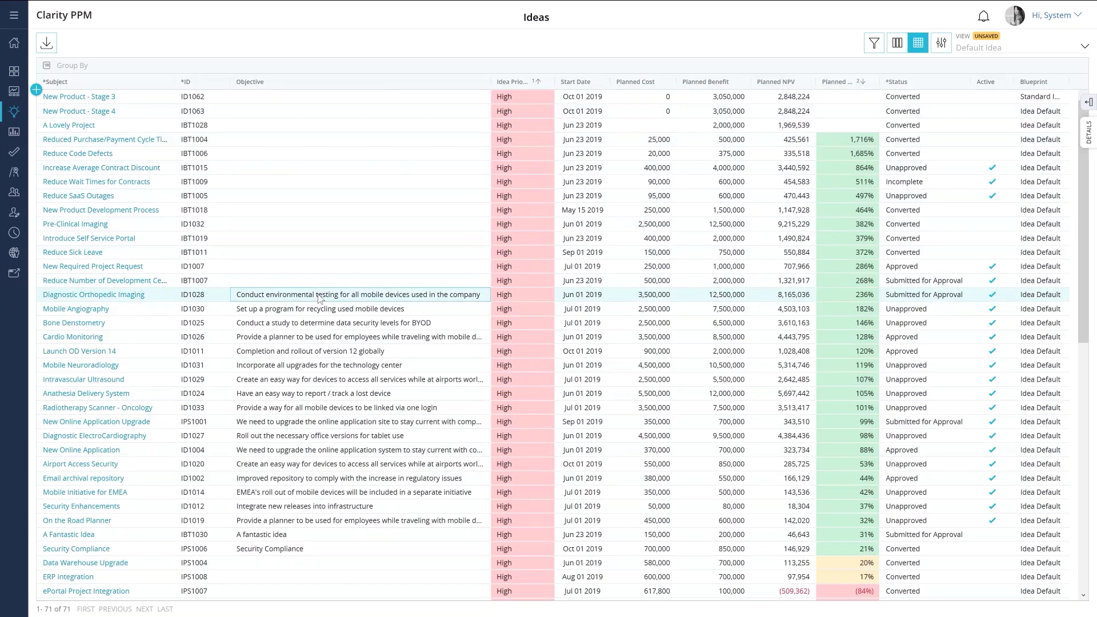
Step: Open the Diagnostic Orthopedic Imaging idea's details panel from the Ideas list
left_click(1087, 132)
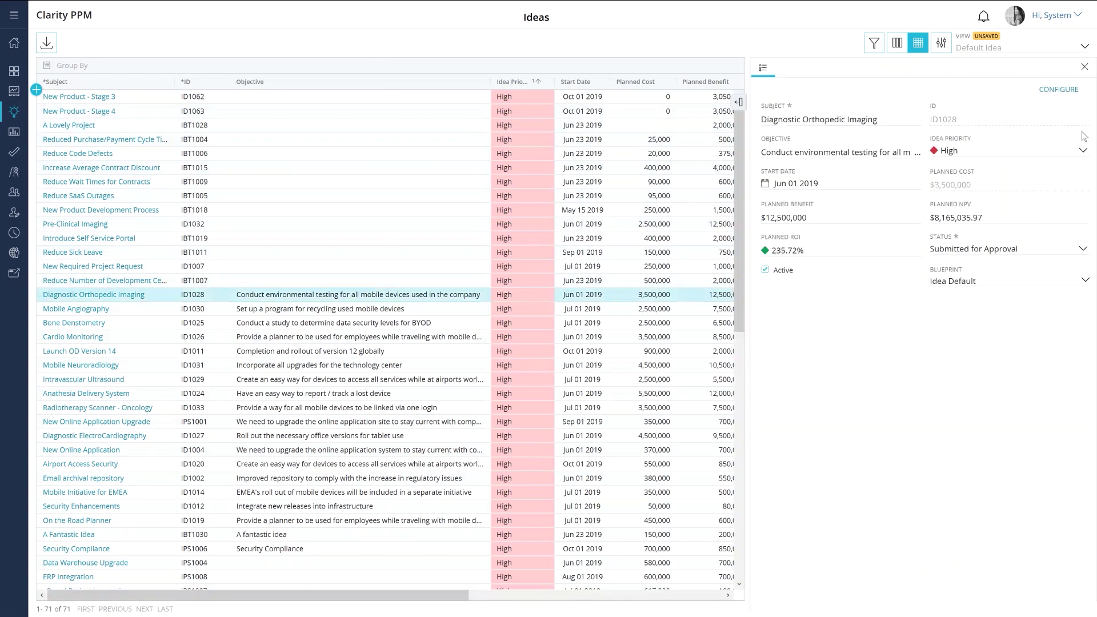
Step: Change the Diagnostic Orthopedic Imaging status from Submitted for Approval to Approved
left_click(1059, 90)
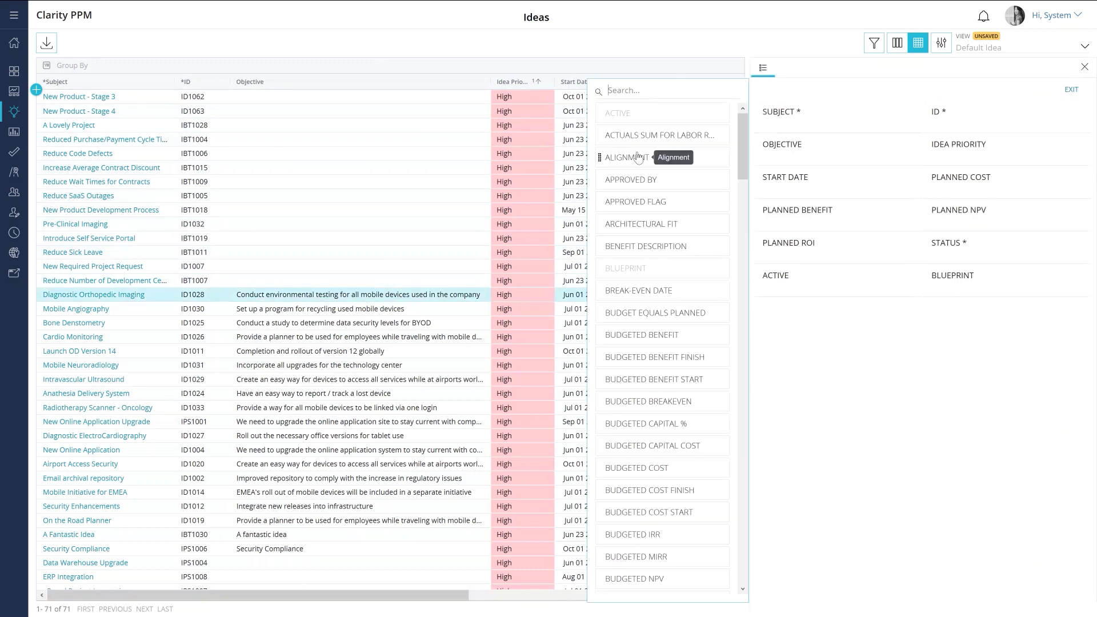
left_click(1072, 90)
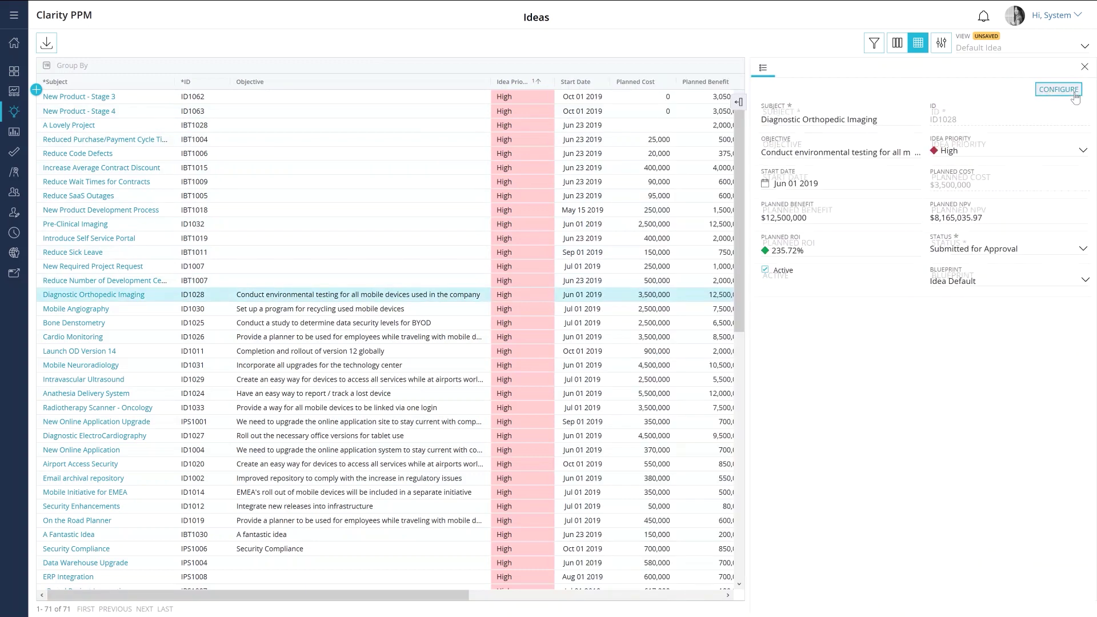
left_click(1082, 252)
left_click(1012, 263)
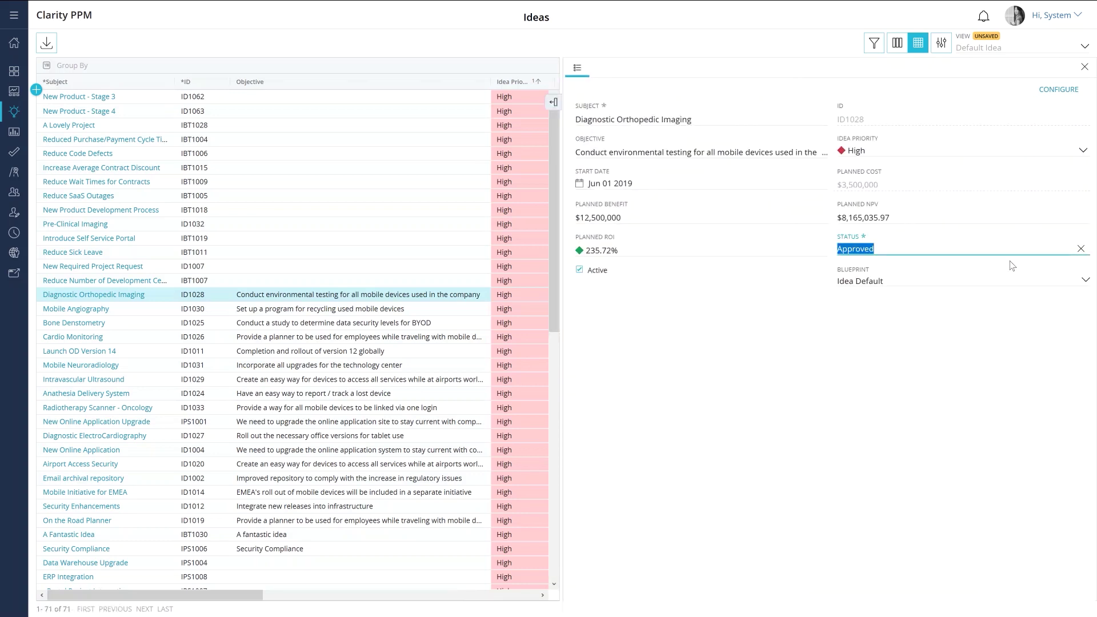